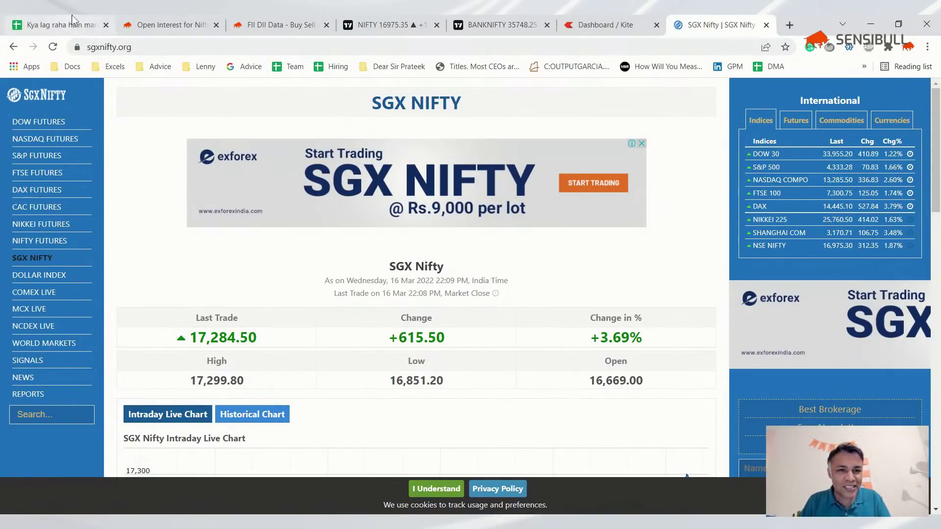
Check the 17-Mar Chart note in the market sheet and examine the recent candles on the NIFTY daily chart.
left_click(53, 23)
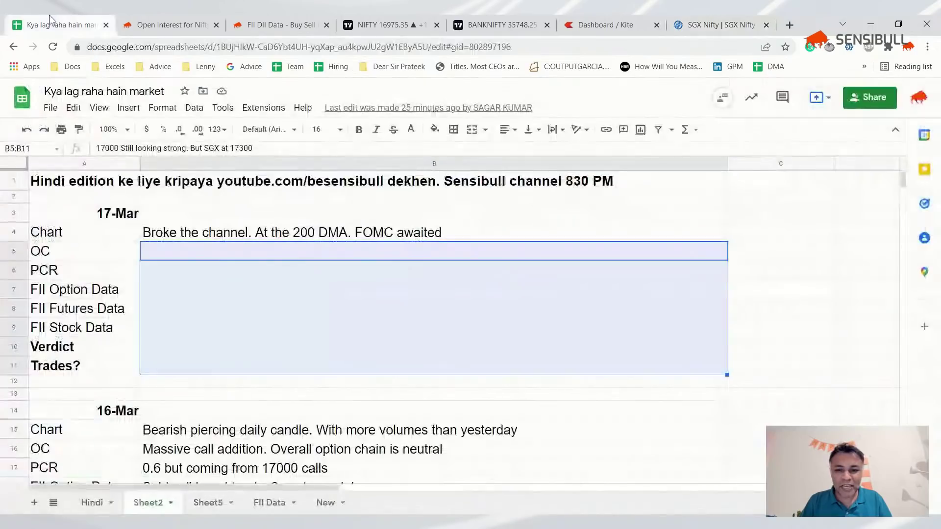
left_click(228, 234)
left_click(368, 19)
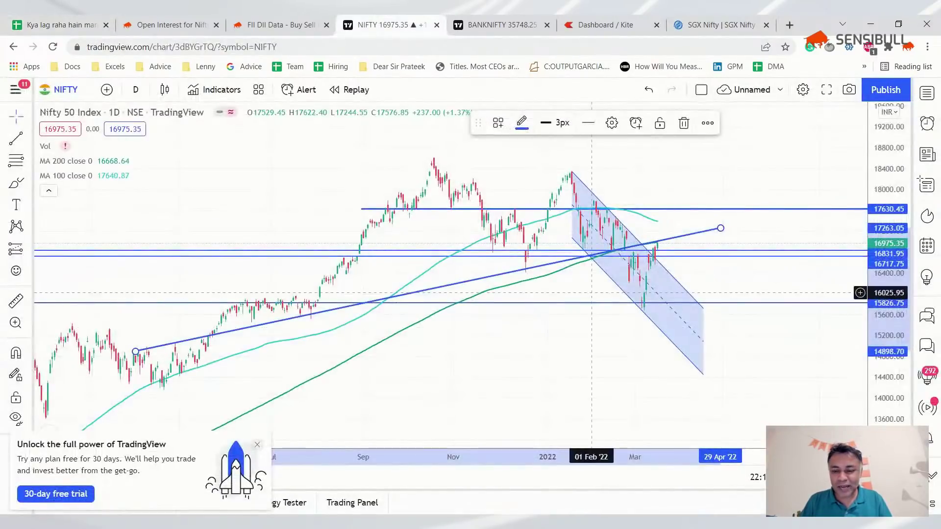
scroll(556, 315, "up", 5)
scroll(557, 315, "down", 3)
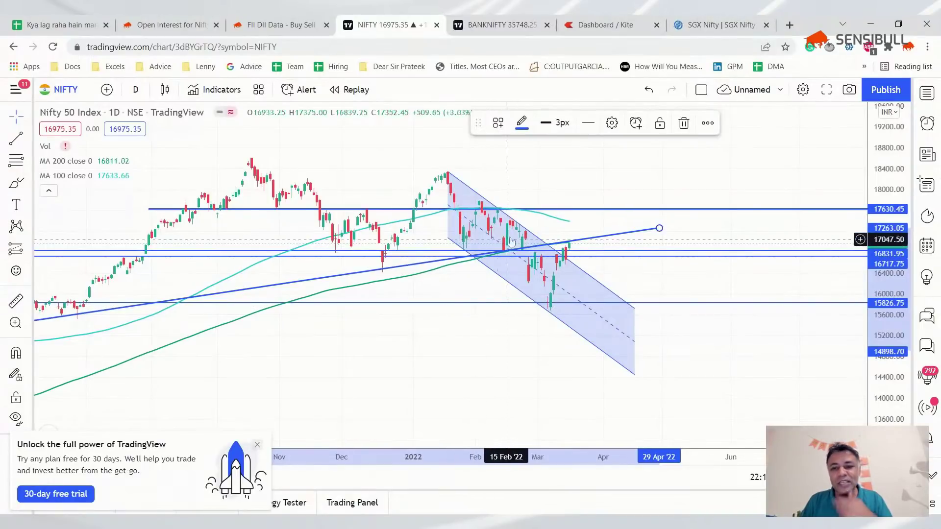
scroll(508, 260, "up", 2)
scroll(508, 263, "up", 1)
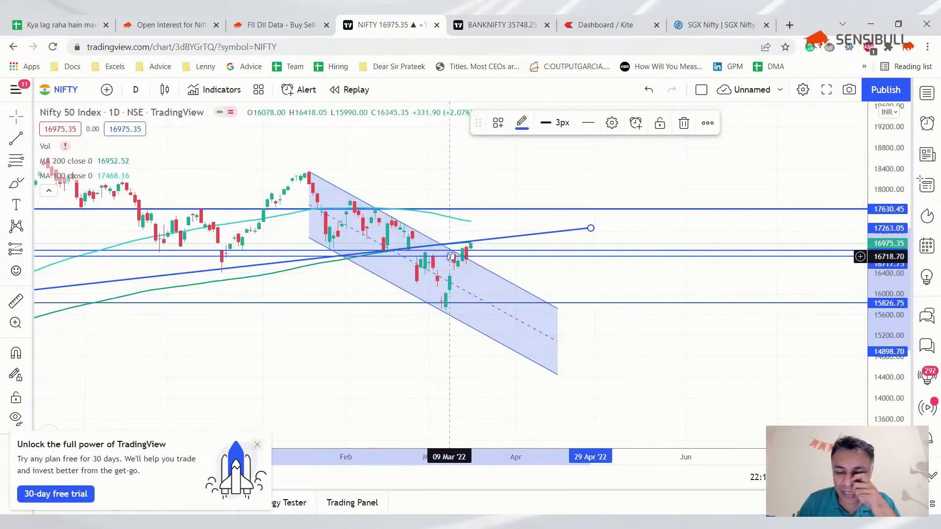
scroll(451, 256, "up", 1)
scroll(451, 275, "right", 5)
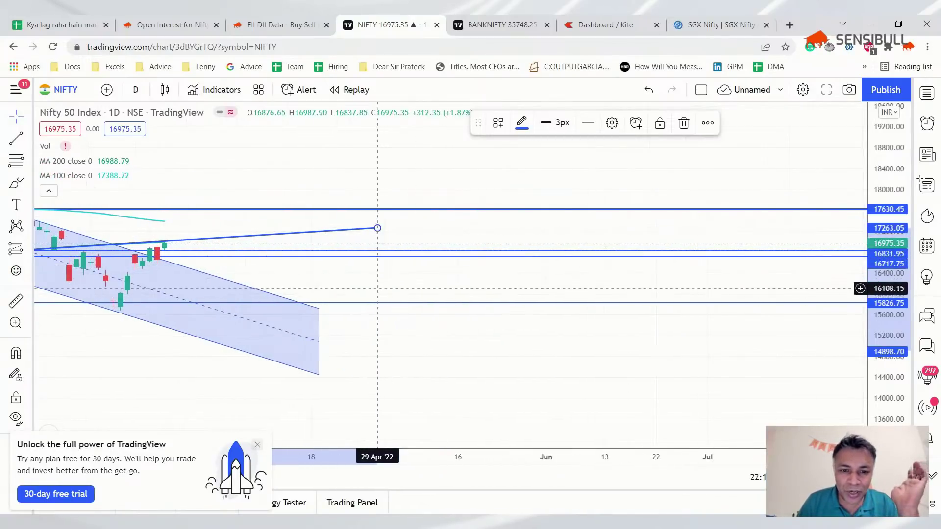
Examine the 15 and 16 March candles against the upper edge of NIFTY's falling channel.
left_click_drag(512, 381, 582, 389)
scroll(571, 308, "left", 8)
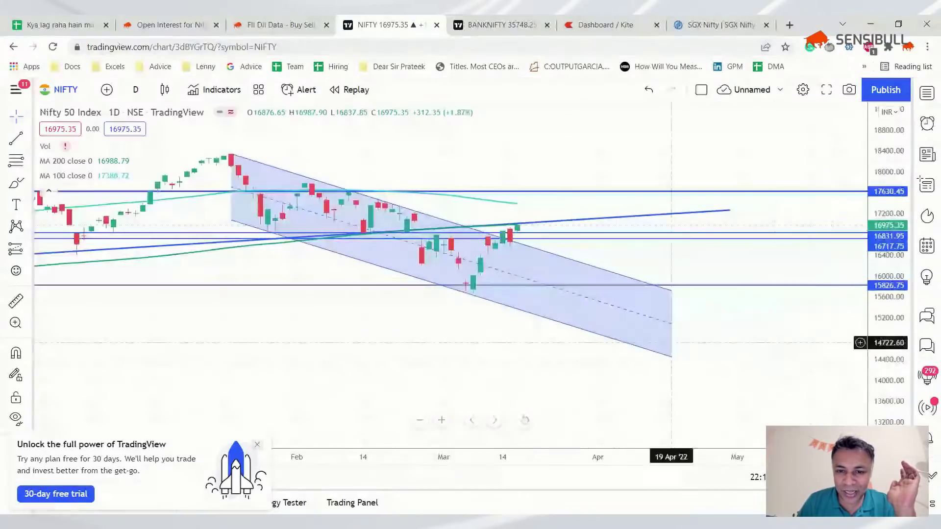
scroll(431, 272, "up", 3)
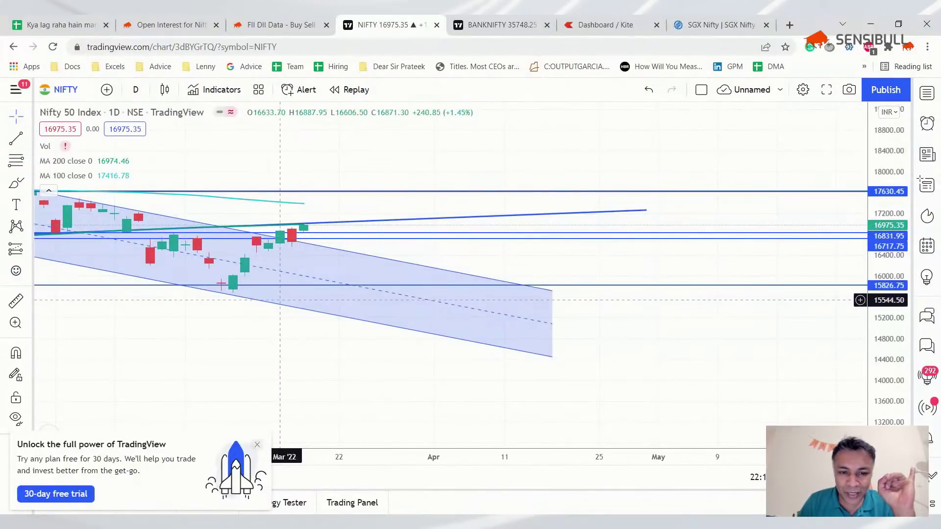
left_click(302, 239)
left_click(298, 245)
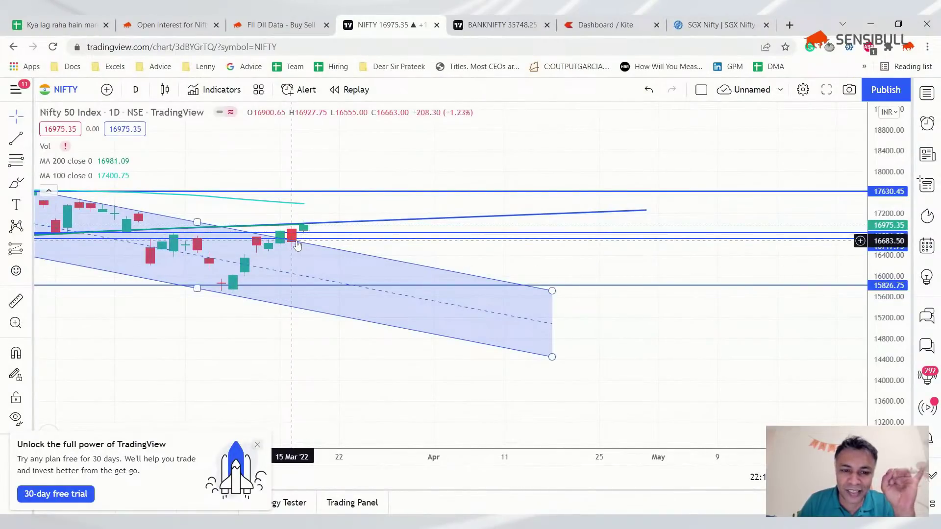
left_click(297, 250)
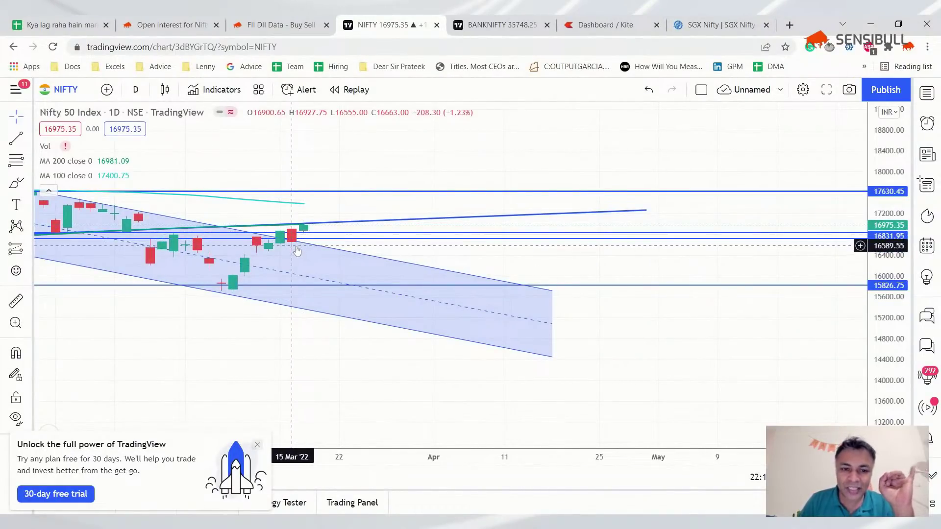
scroll(297, 251, "down", 2)
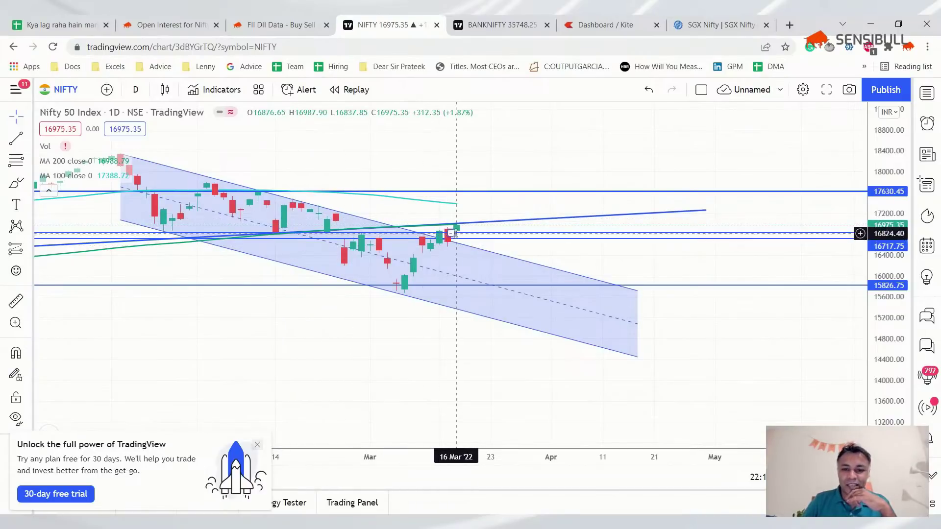
Examine NIFTY's latest candles relative to the rising trendline, the 200-day moving average and the horizontal levels.
left_click(416, 269)
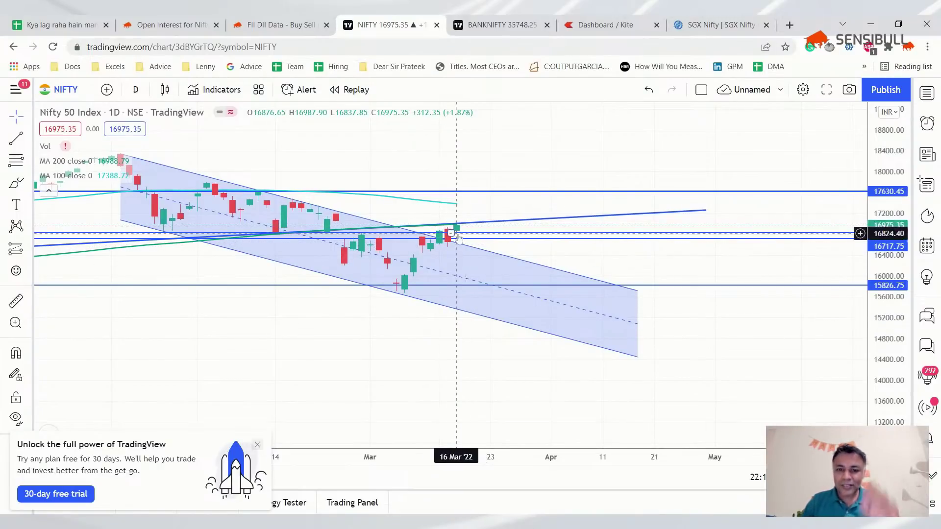
scroll(425, 240, "up", 1)
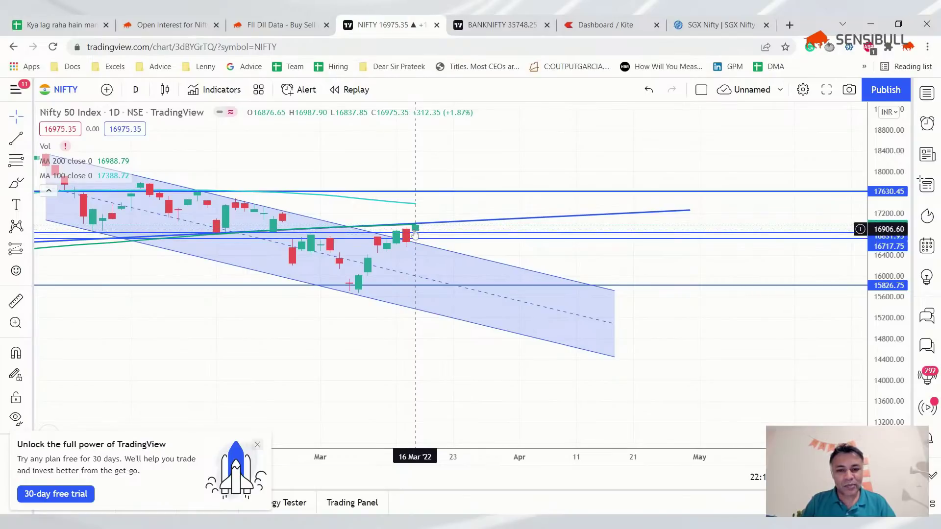
scroll(441, 233, "up", 1)
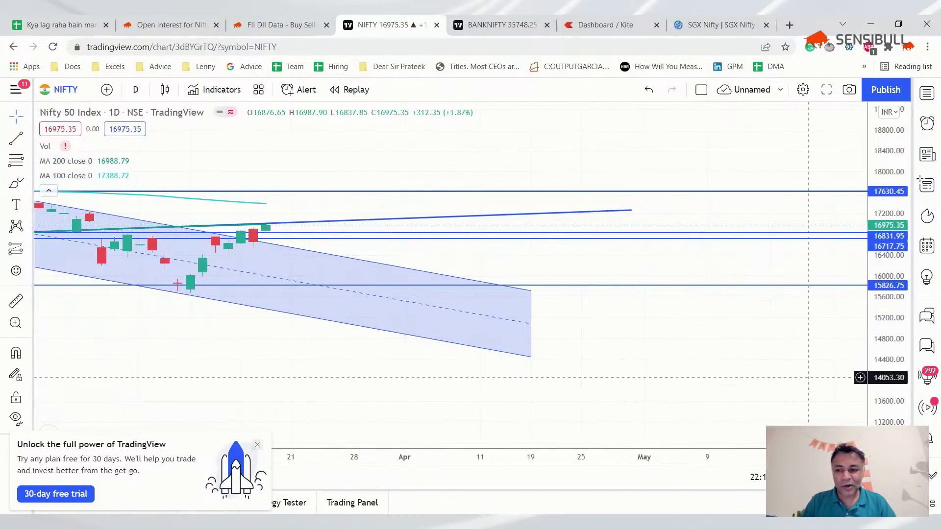
scroll(613, 214, "up", 3)
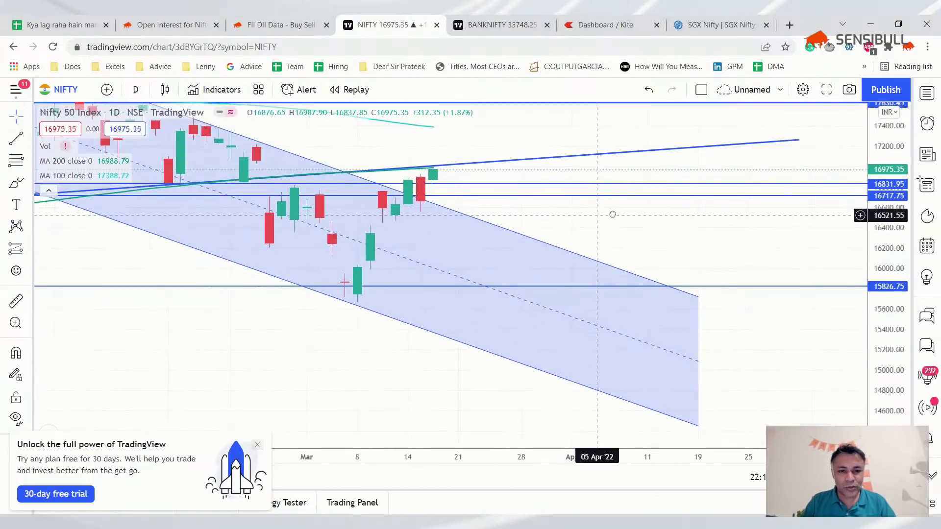
left_click_drag(613, 214, 645, 221)
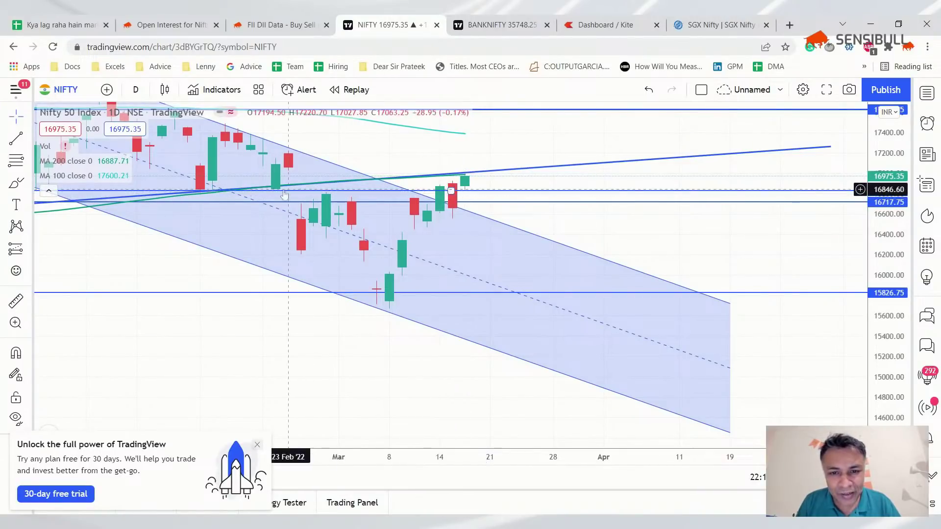
scroll(324, 190, "up", 3)
scroll(396, 184, "down", 2)
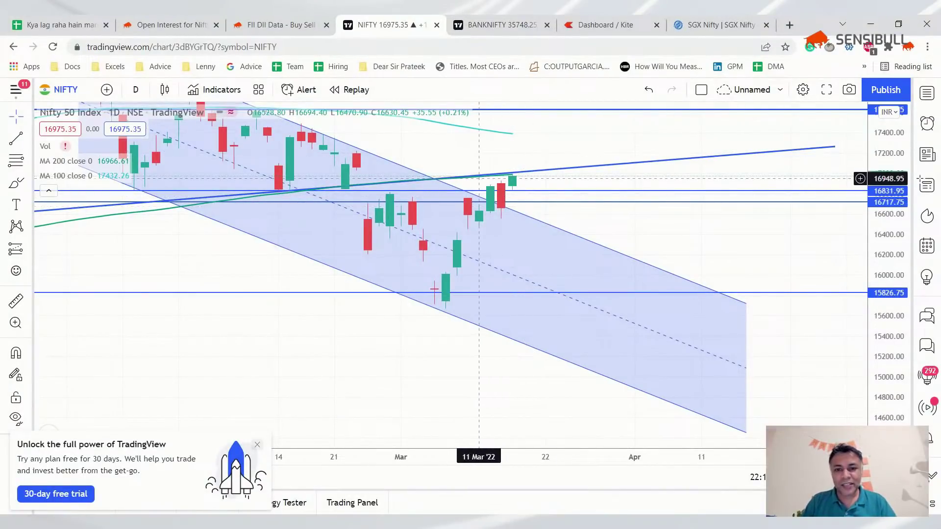
scroll(488, 180, "down", 2)
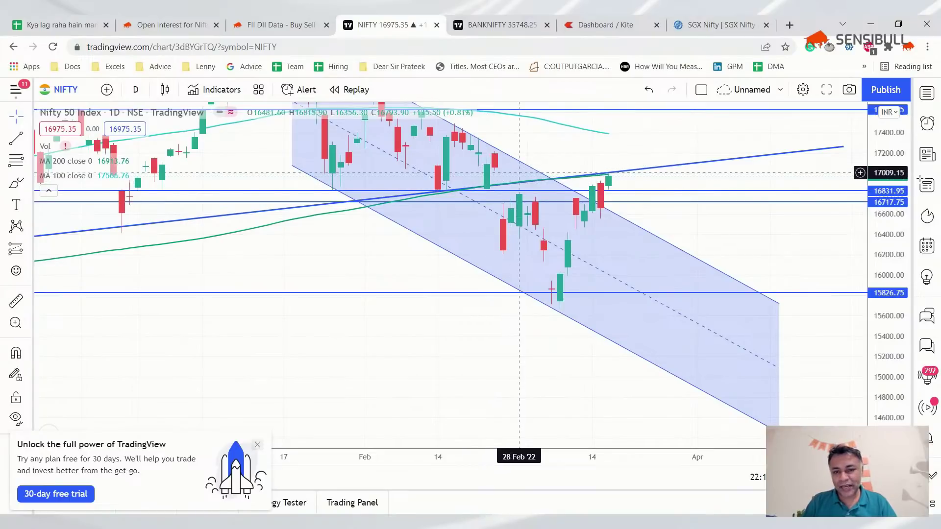
scroll(515, 176, "down", 1)
scroll(346, 343, "down", 1)
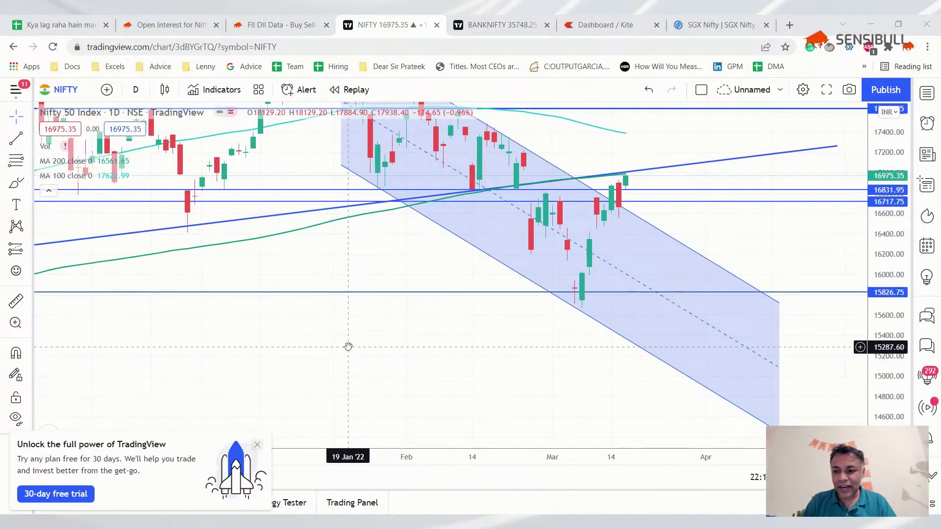
Review the 16-Mar Trades and Verdict notes in the market sheet.
left_click(42, 15)
scroll(286, 368, "down", 5)
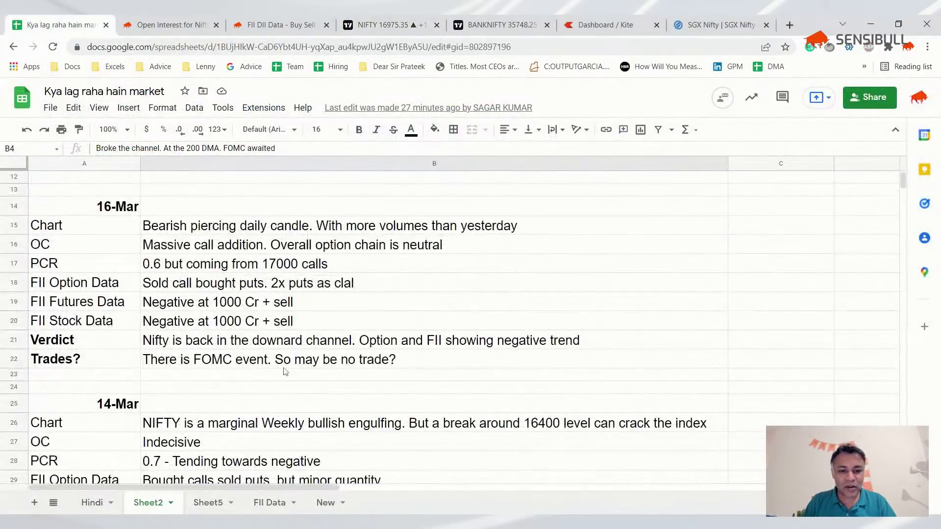
left_click(285, 363)
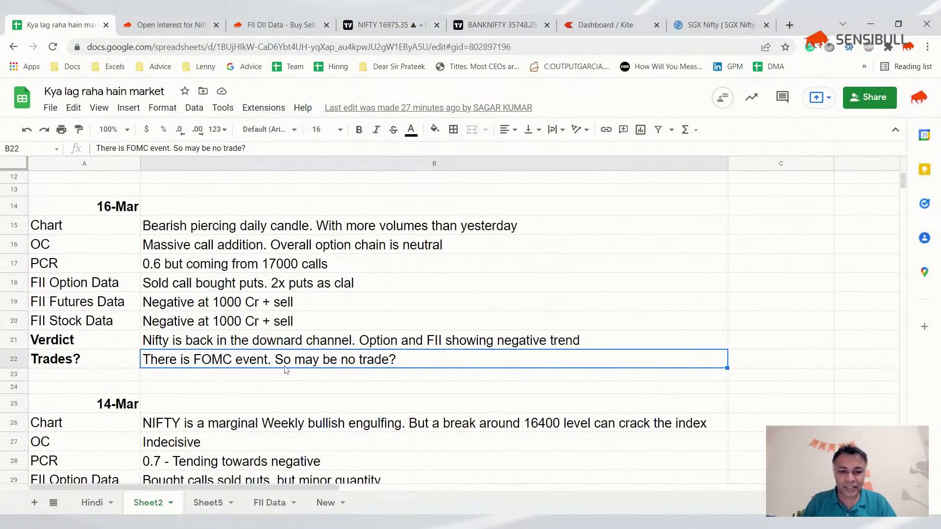
scroll(283, 371, "up", 1)
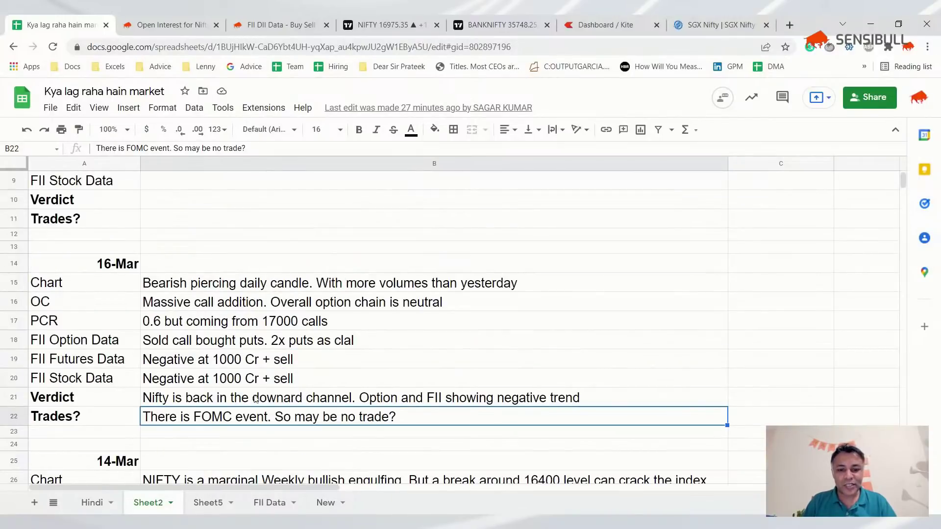
left_click(300, 402)
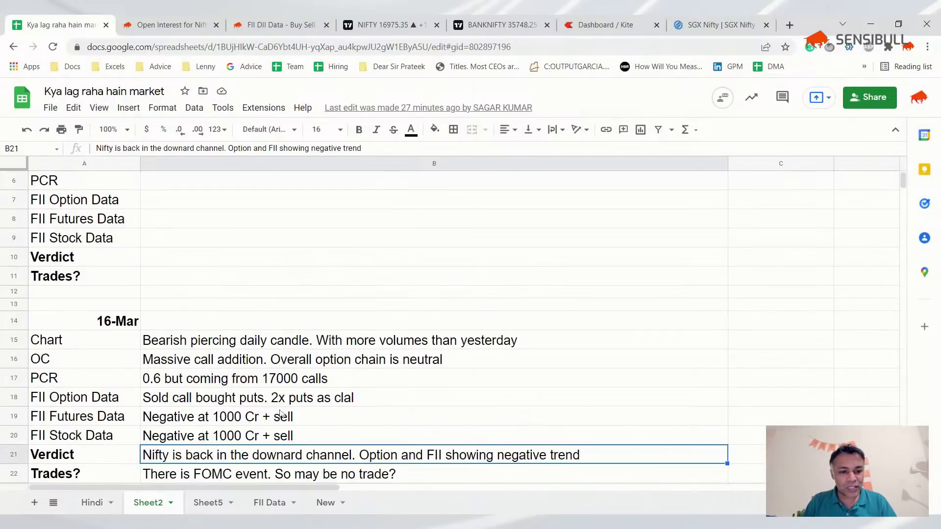
left_click(273, 421)
left_click(278, 404)
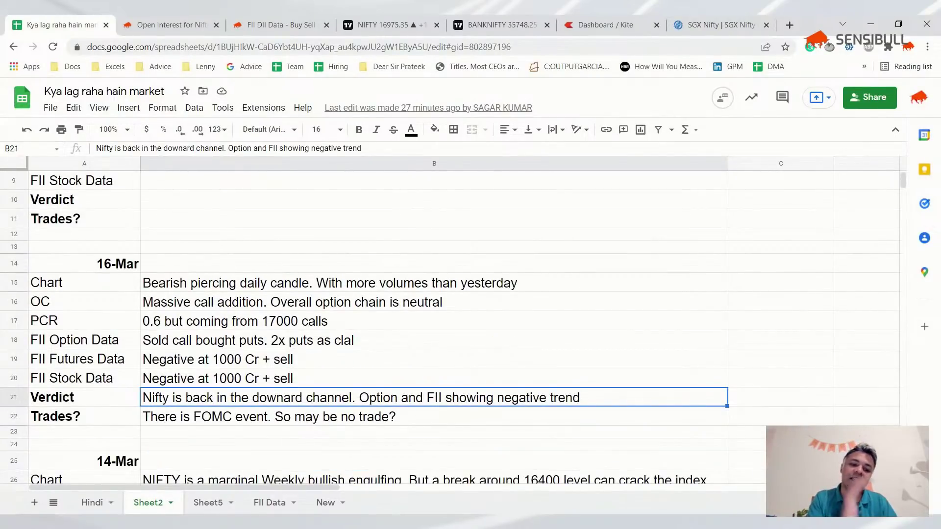
Correct "downard" to "downward" in the 16-Mar Verdict note.
key("F1")
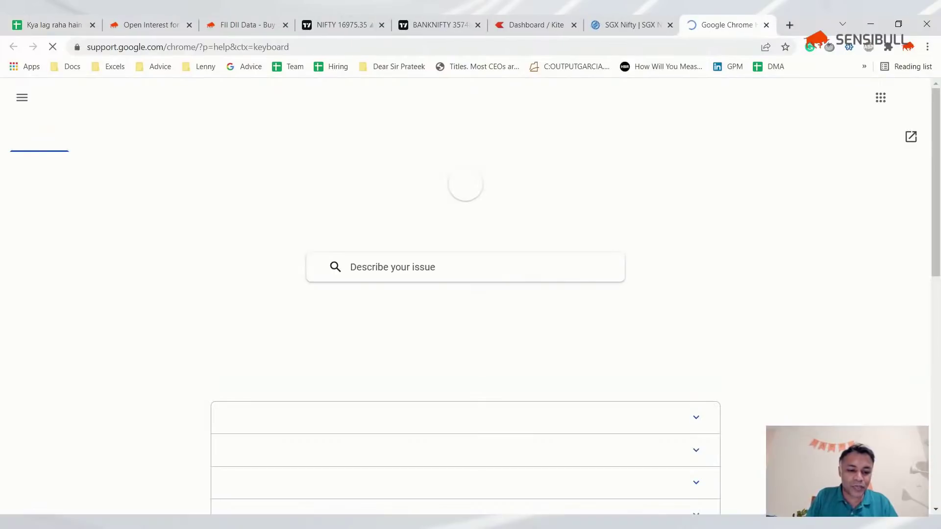
key("ctrl+w")
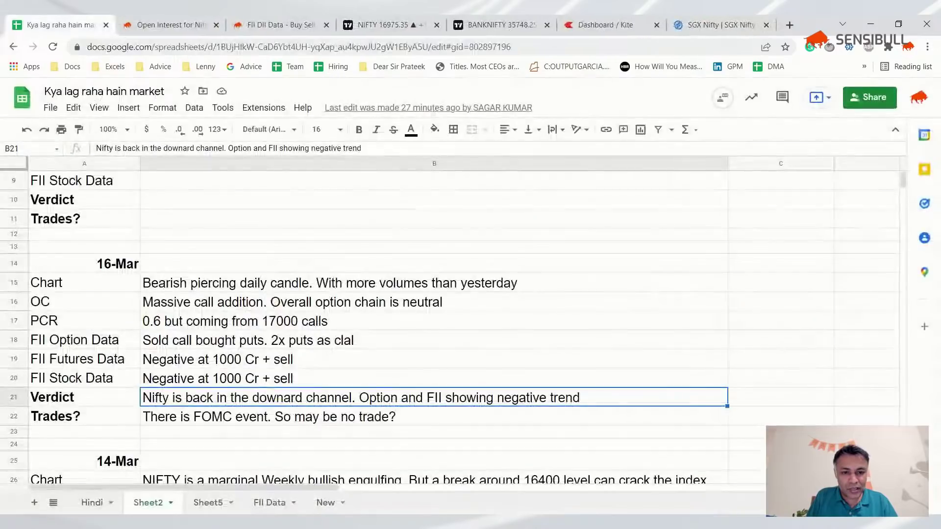
double_click(544, 398)
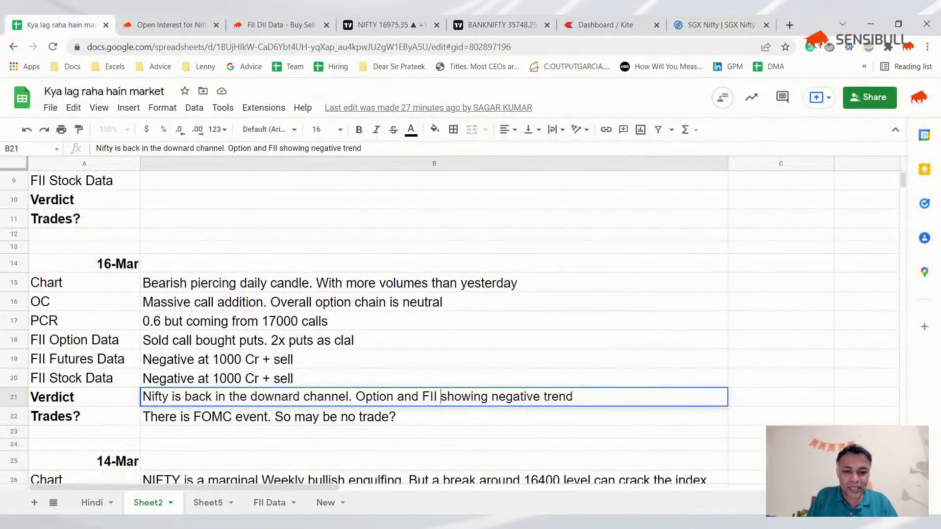
left_click(214, 397)
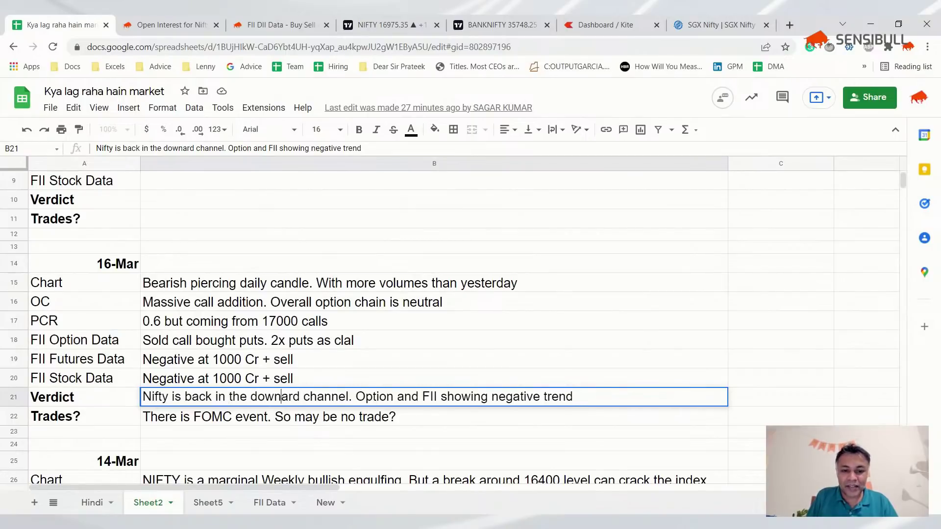
type("w")
key("Return")
Review the 17-Mar Chart note and check the live SGX Nifty quote.
scroll(254, 229, "up", 5)
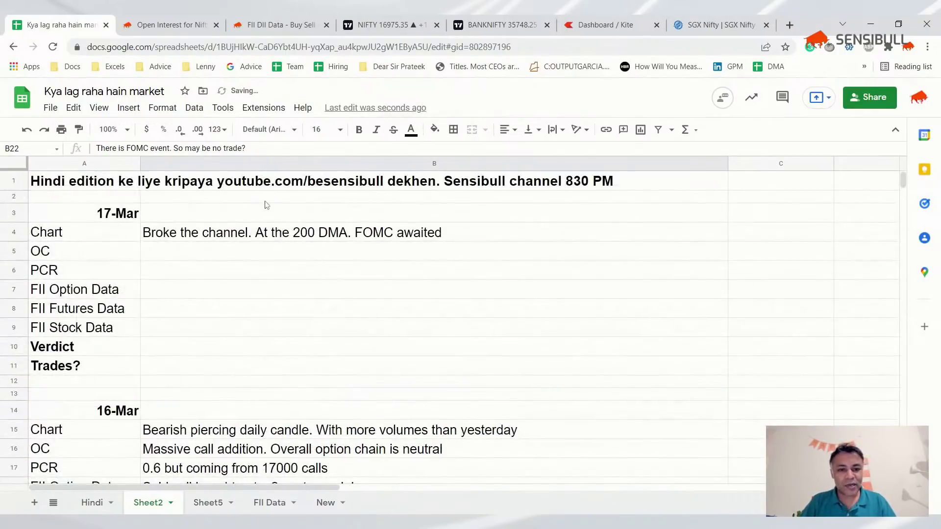
left_click(253, 229)
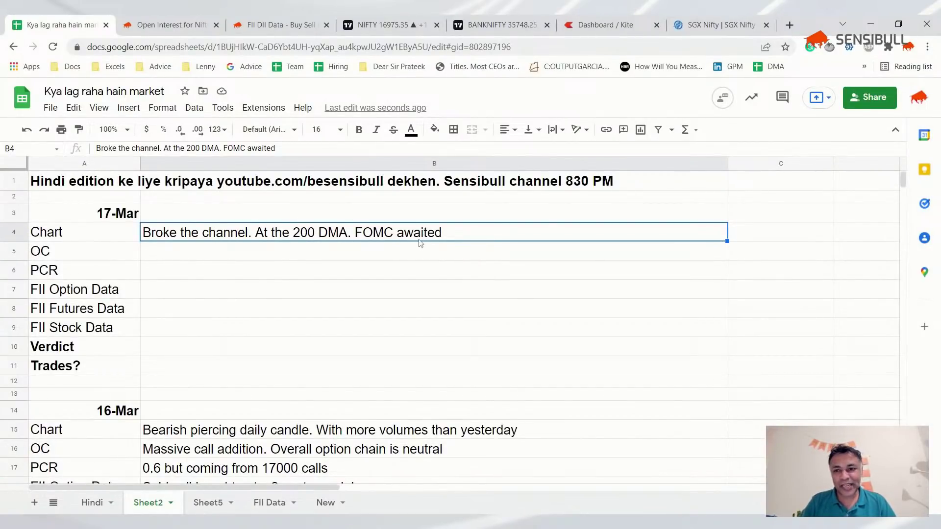
left_click(720, 24)
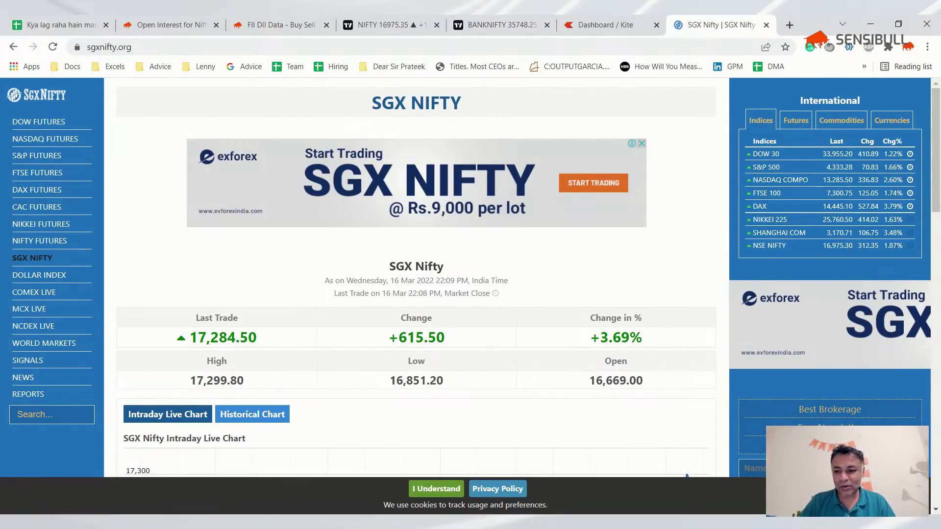
Examine the NIFTY daily chart's long rising trendline and moving averages back to mid-2021, and compare them with the latest candles.
left_click(374, 17)
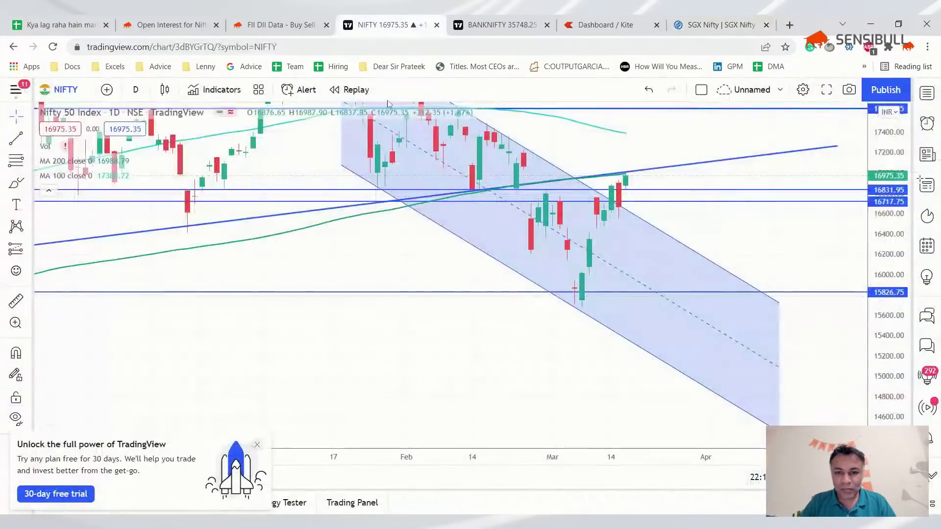
scroll(609, 206, "up", 2)
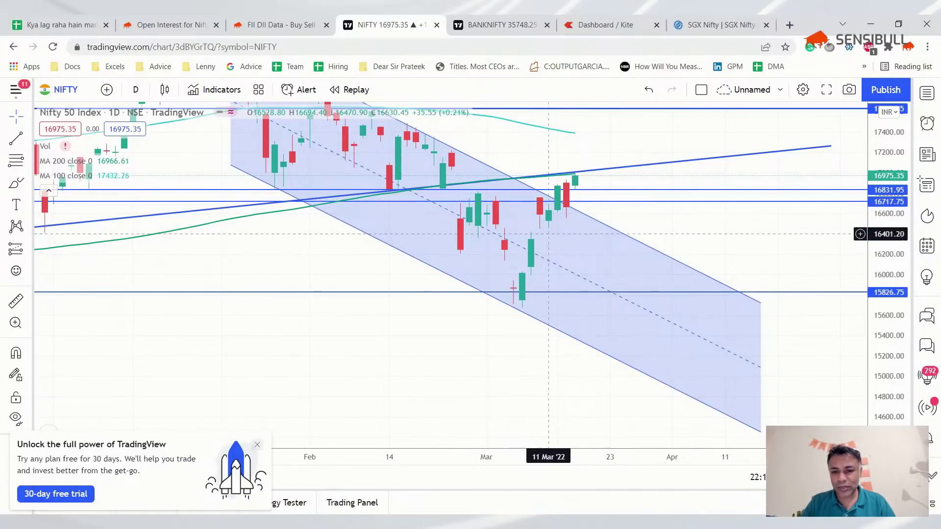
scroll(562, 209, "left", 5)
scroll(561, 205, "down", 5)
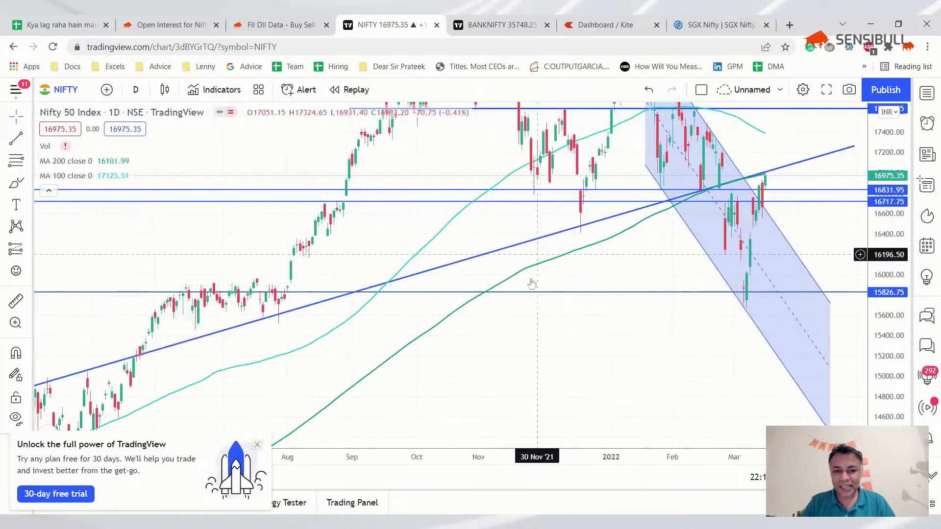
scroll(116, 392, "down", 3)
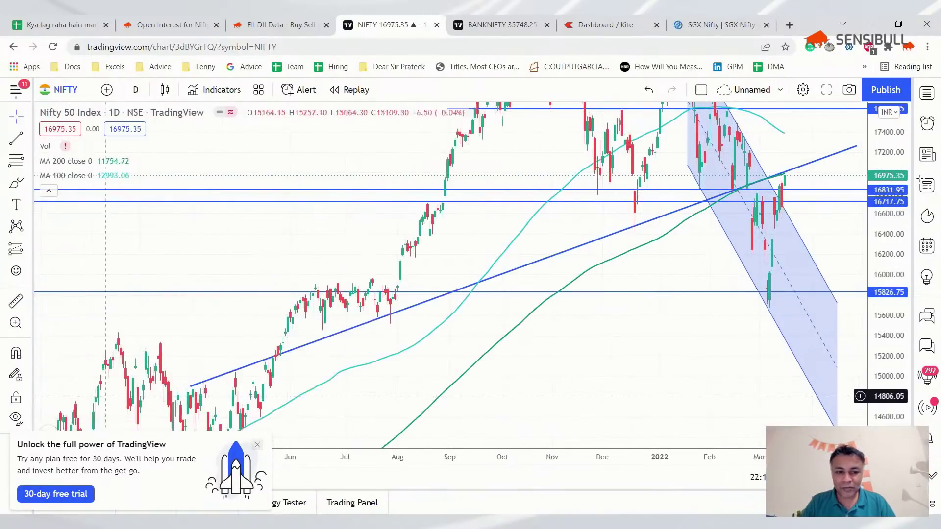
scroll(645, 259, "up", 3)
scroll(652, 176, "up", 2)
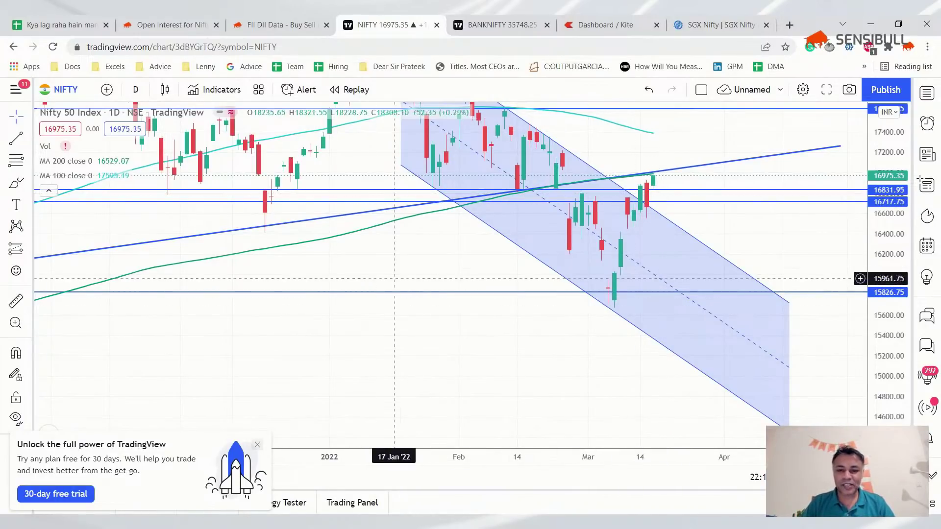
Examine NIFTY's falling channel from January 2022 and compare the latest candles with the long rising trendline and the 200-day moving average.
left_click_drag(420, 249, 419, 340)
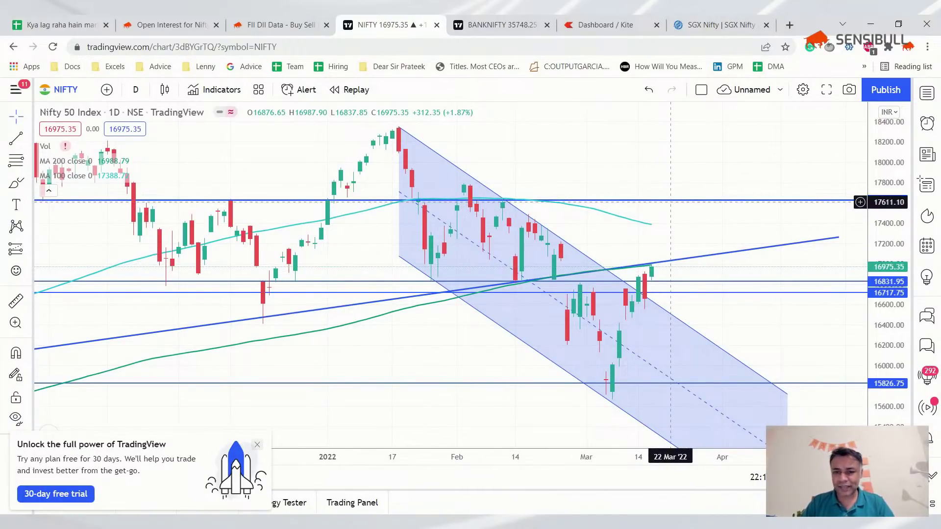
scroll(657, 217, "down", 3)
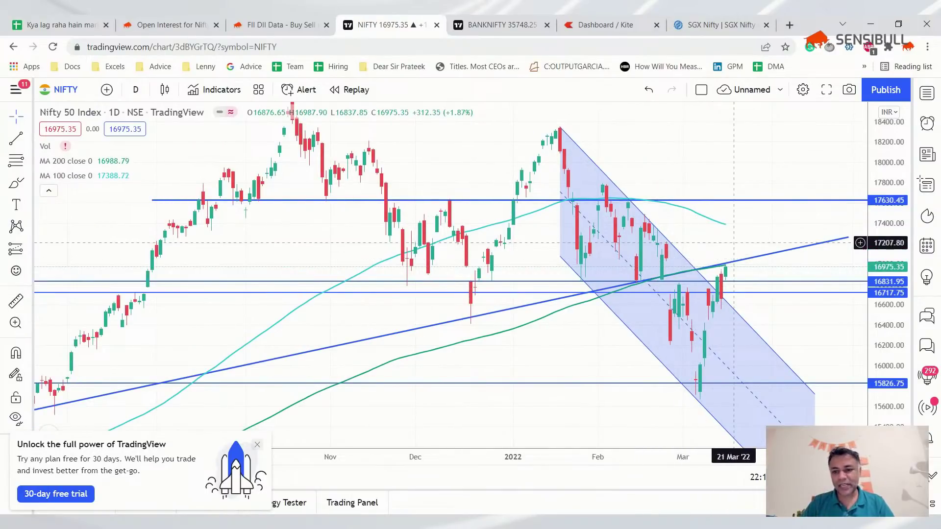
scroll(721, 230, "up", 2)
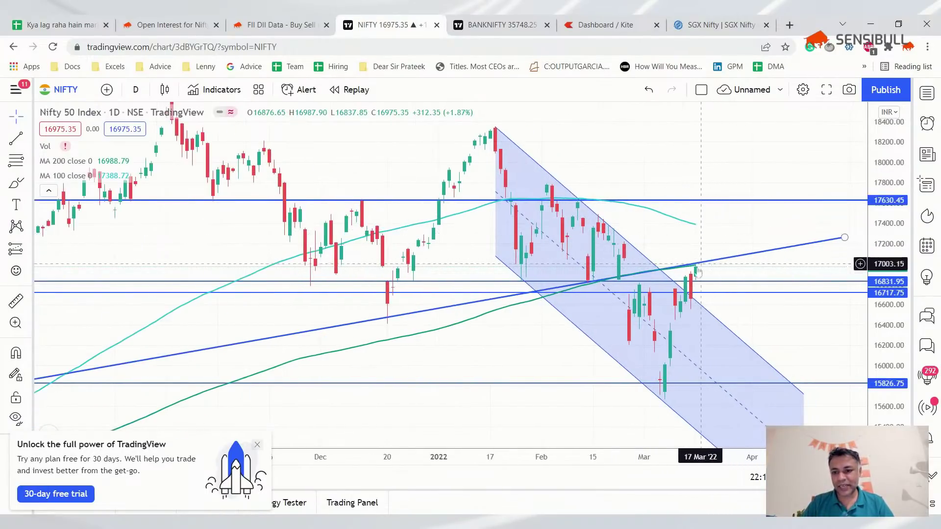
scroll(689, 304, "down", 1)
scroll(668, 380, "down", 1)
scroll(615, 384, "up", 3)
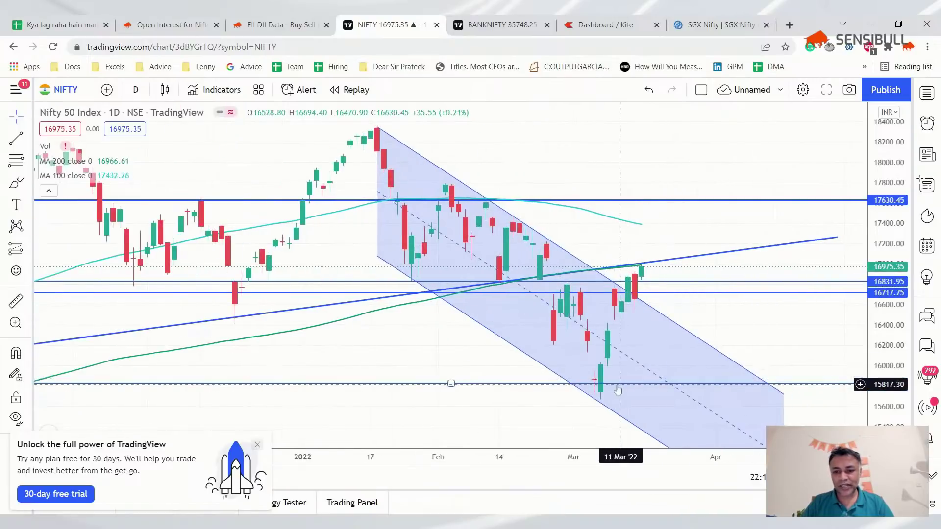
key("ctrl+minus")
left_click_drag(883, 326, 883, 343)
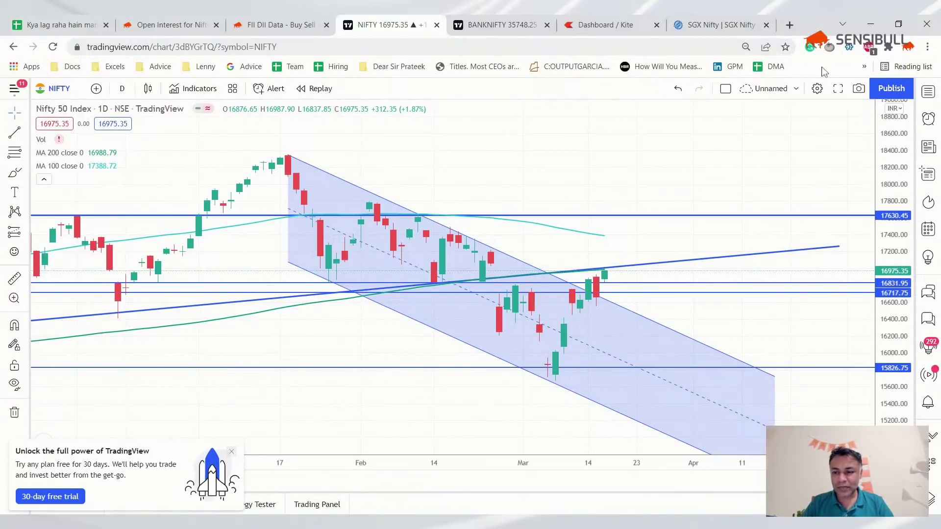
Review the open interest change by strike and the historical option chain for NIFTY's 17 Mar weekly expiry.
left_click(145, 20)
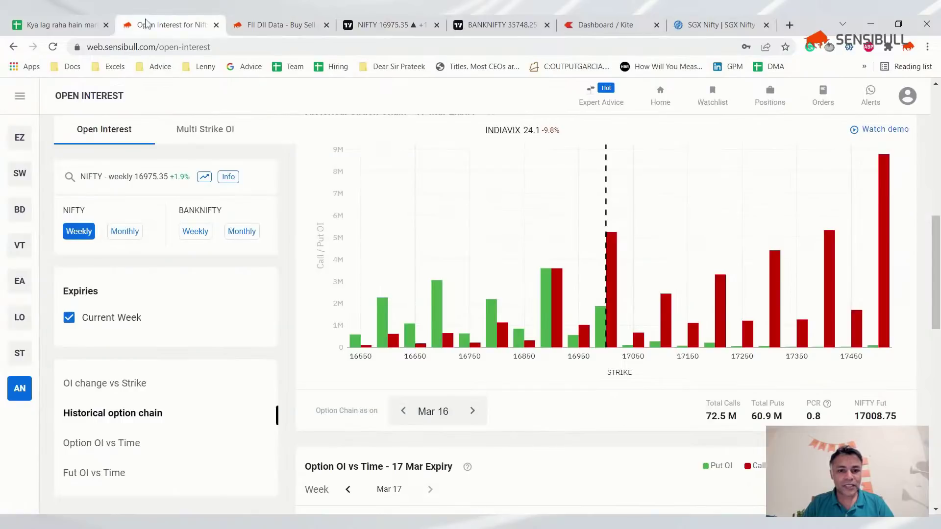
scroll(401, 292, "up", 6)
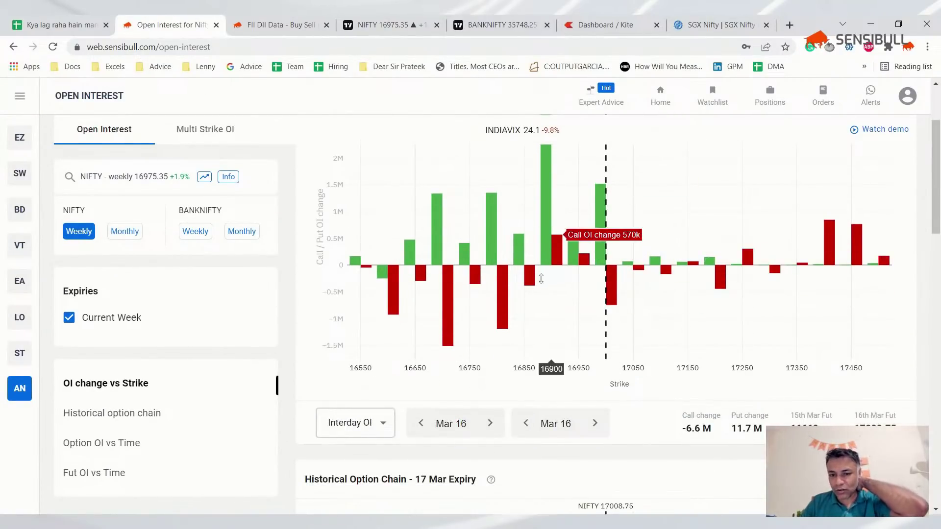
scroll(522, 323, "down", 2)
scroll(523, 324, "down", 3)
scroll(510, 343, "down", 2)
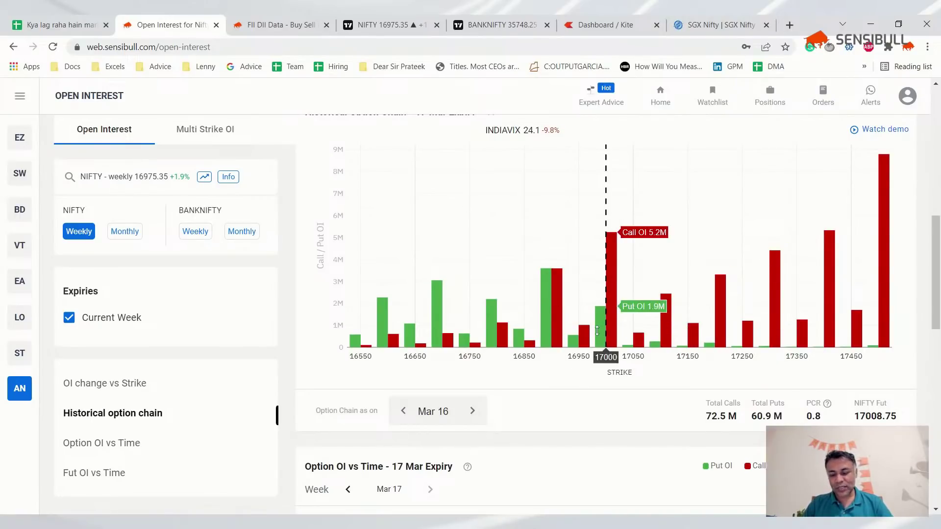
Refresh the SGX Nifty quote and compare it with the call and put open interest at strikes above 17000 in the 17 Mar option chain.
left_click(715, 20)
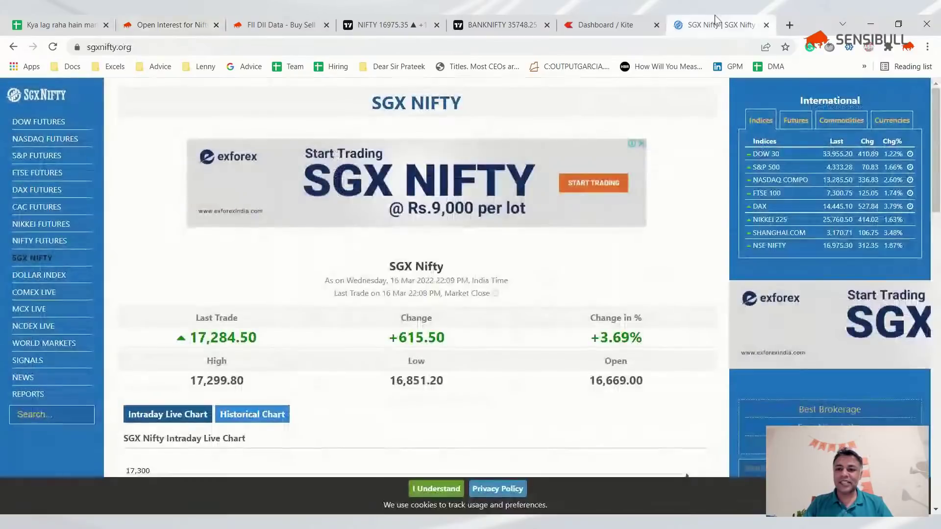
key("F5")
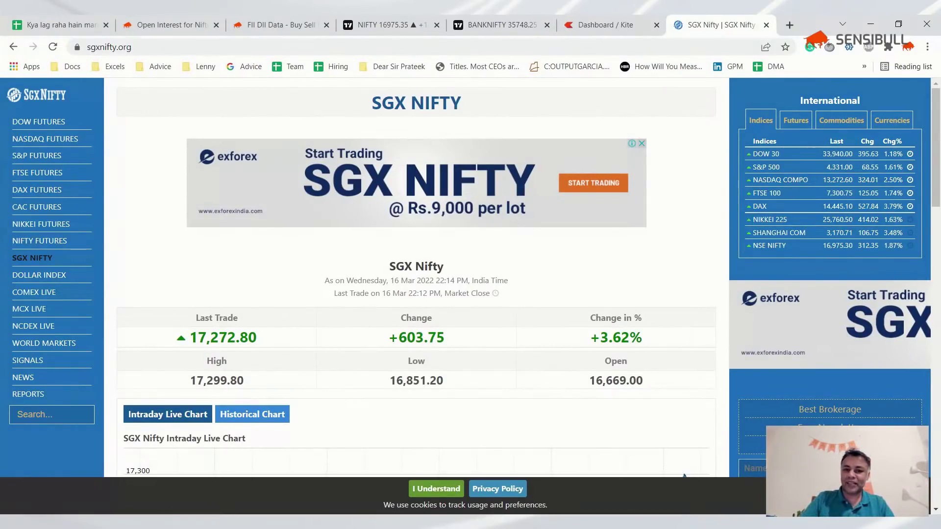
left_click(286, 27)
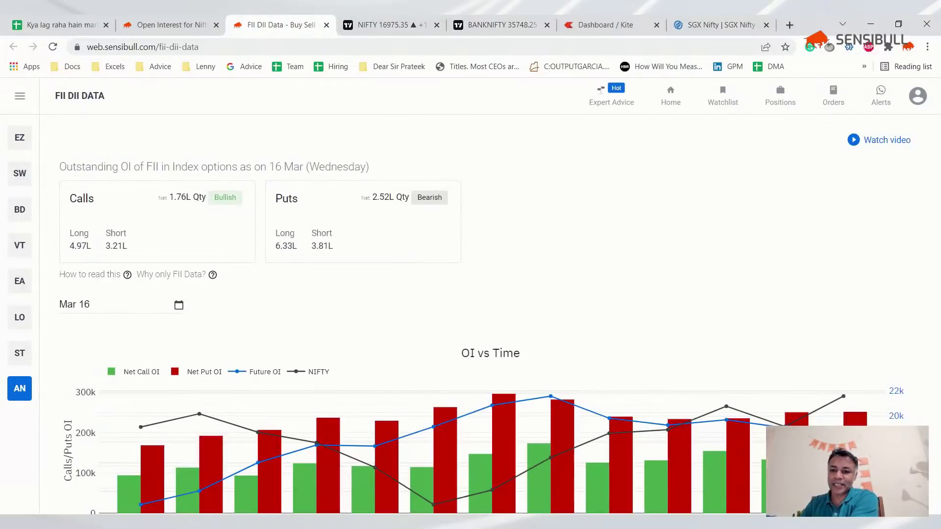
left_click(167, 24)
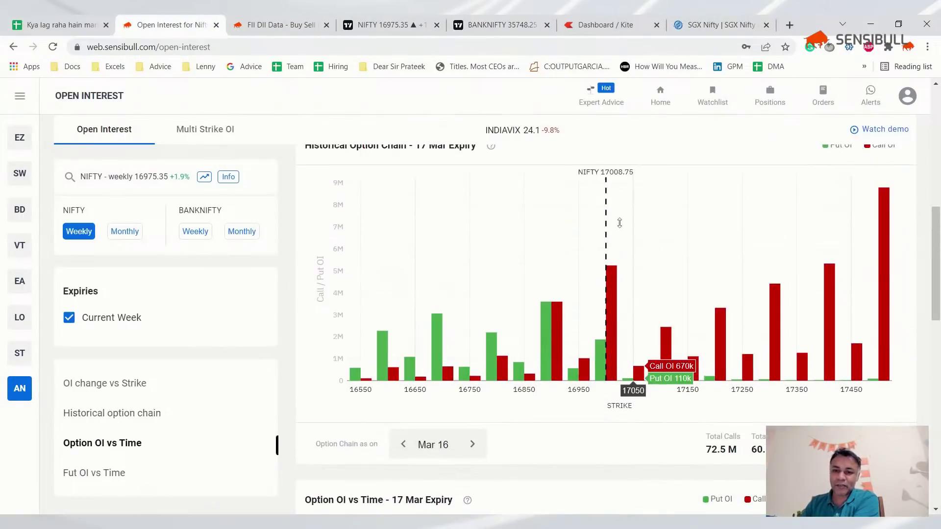
scroll(619, 223, "up", 1)
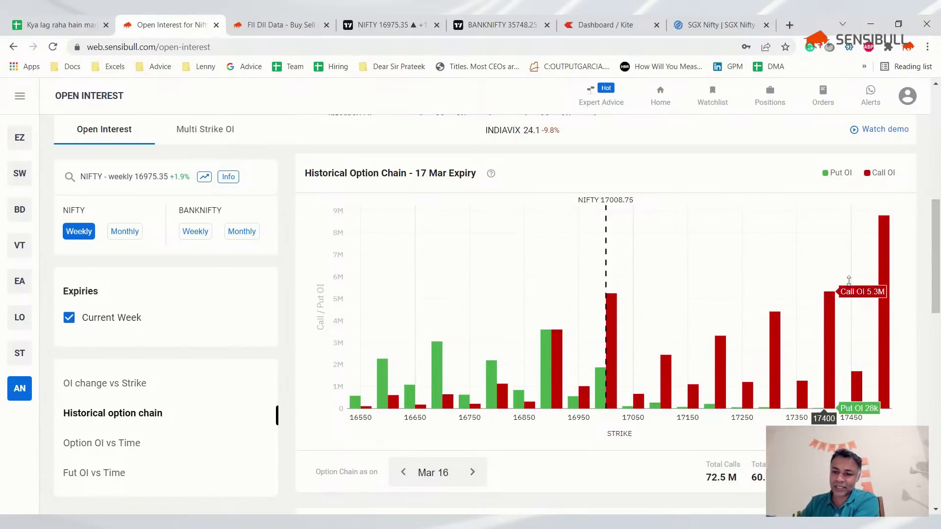
scroll(769, 288, "down", 1)
scroll(769, 288, "down", 5)
scroll(704, 269, "up", 5)
In the market sheet, make the hidden 17-Mar OC note's text black and append "(but that is not available at 330)".
left_click(295, 24)
left_click(56, 25)
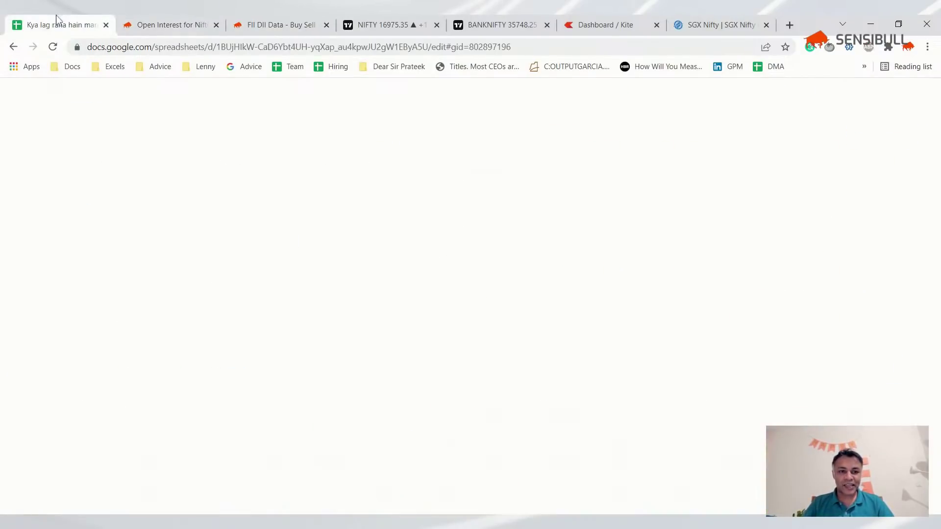
left_click(250, 250)
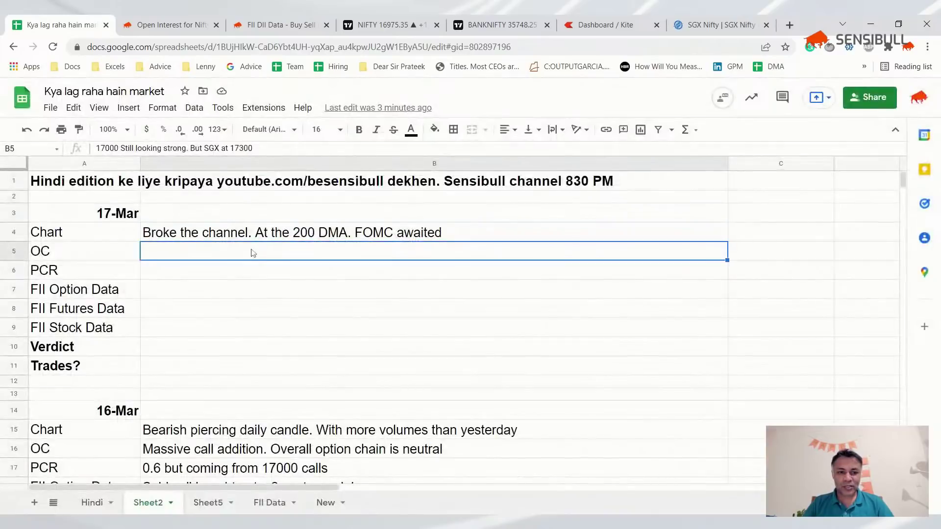
left_click(411, 129)
left_click(416, 167)
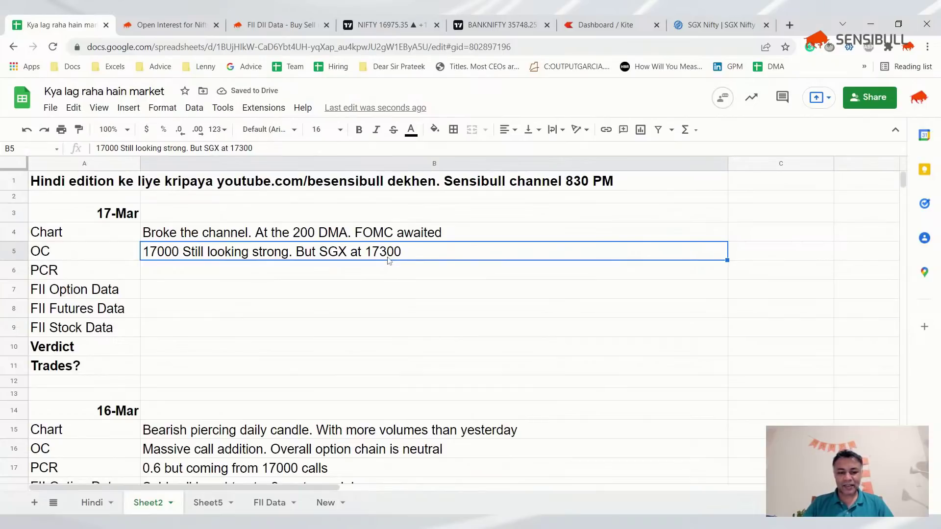
key("Return")
type("(but that is not available at 330)")
key("Return")
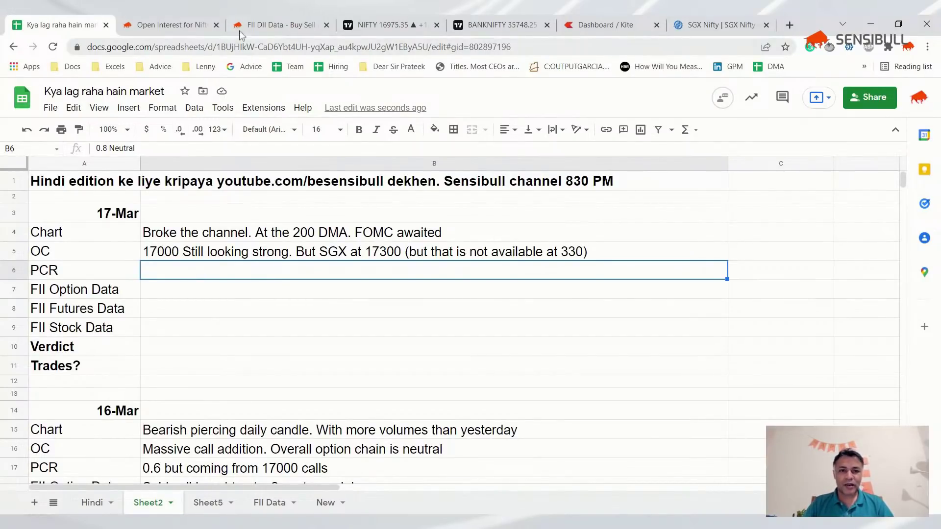
Reveal the hidden 17-Mar PCR note "0.8 Neutral" by setting its text colour to black.
type("0")
key("Escape")
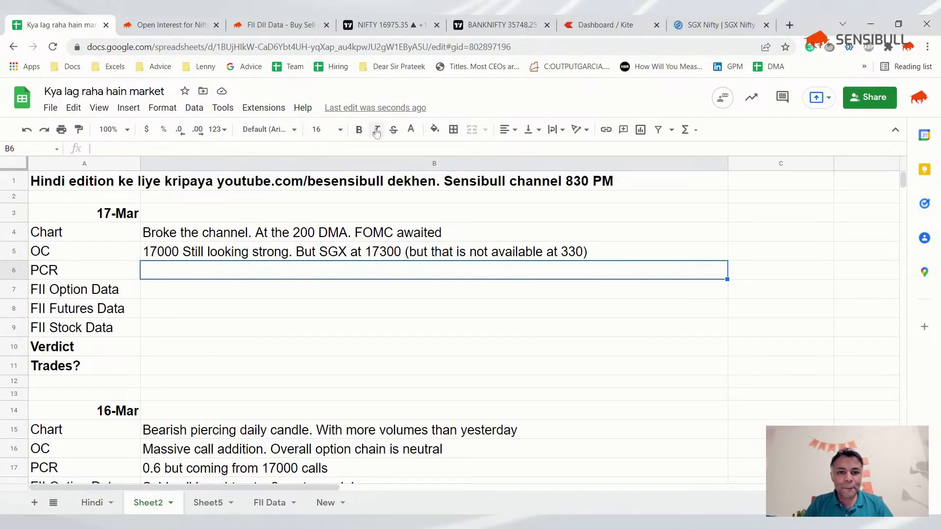
left_click(411, 130)
left_click(415, 162)
left_click(175, 289)
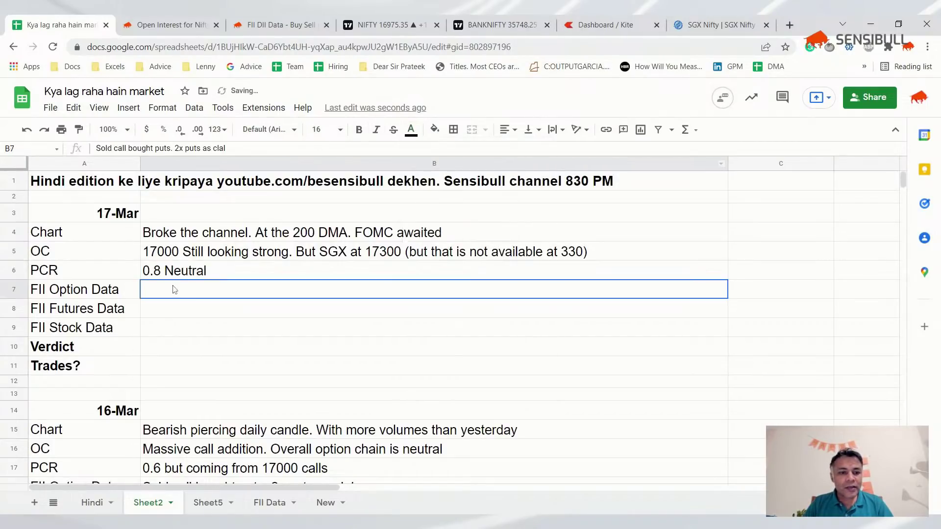
Review the FII open interest trend on the FII DII data page and the net index call and put activity for 16 Mar.
left_click(267, 25)
scroll(197, 380, "down", 5)
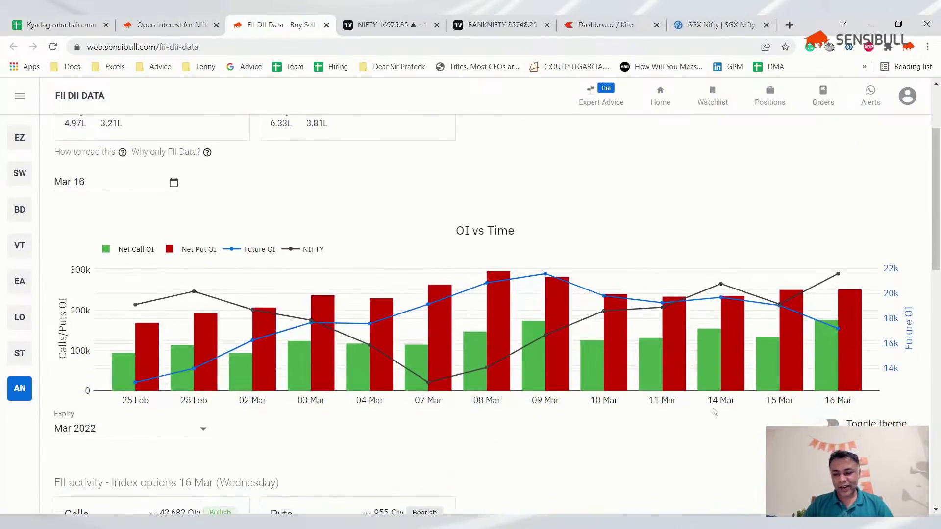
scroll(812, 344, "down", 2)
scroll(362, 348, "up", 3)
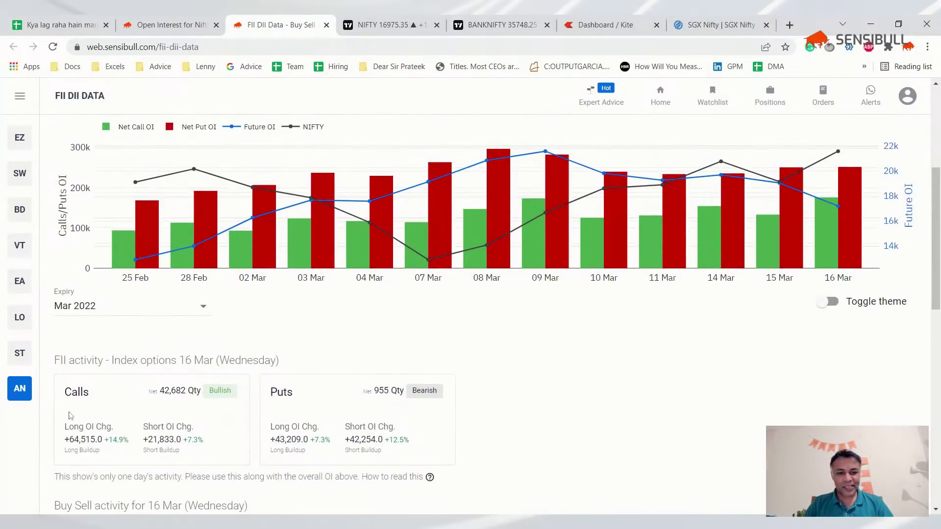
left_click_drag(160, 392, 202, 392)
scroll(551, 395, "up", 1)
mouse_move(834, 313)
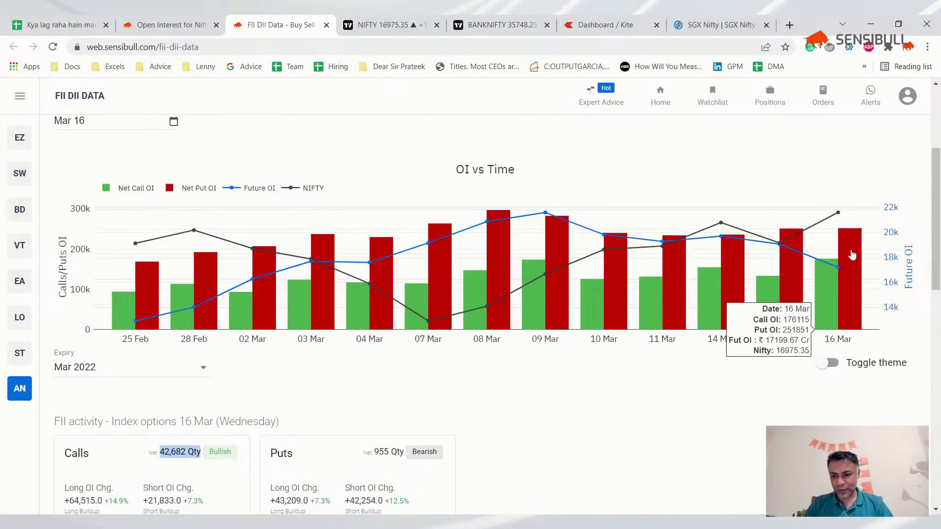
Review the 16 Mar FII and DII stock and index futures activity and the daily trading activity table.
scroll(719, 326, "down", 7)
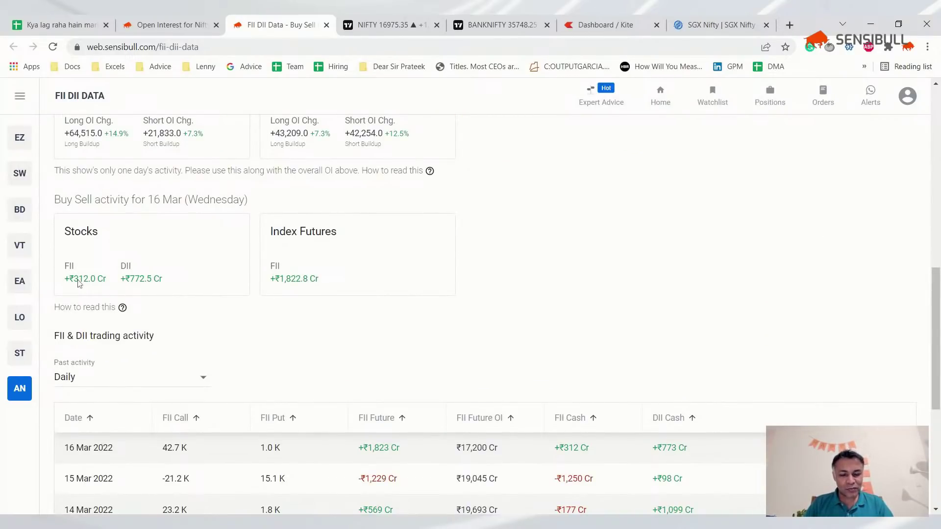
scroll(78, 283, "down", 5)
scroll(6, 338, "up", 7)
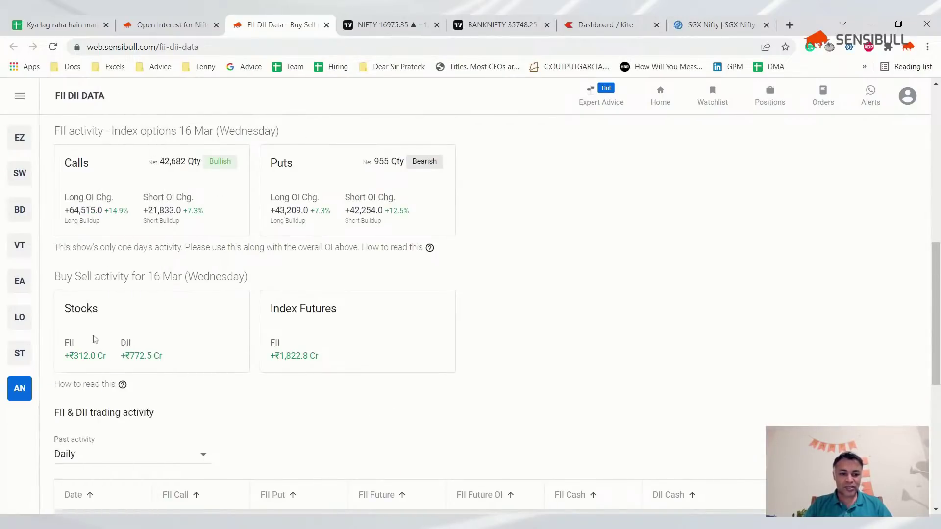
Clear the leftover hidden contents of the 17-Mar notes in the market sheet from FII Option Data through Trades.
left_click(63, 20)
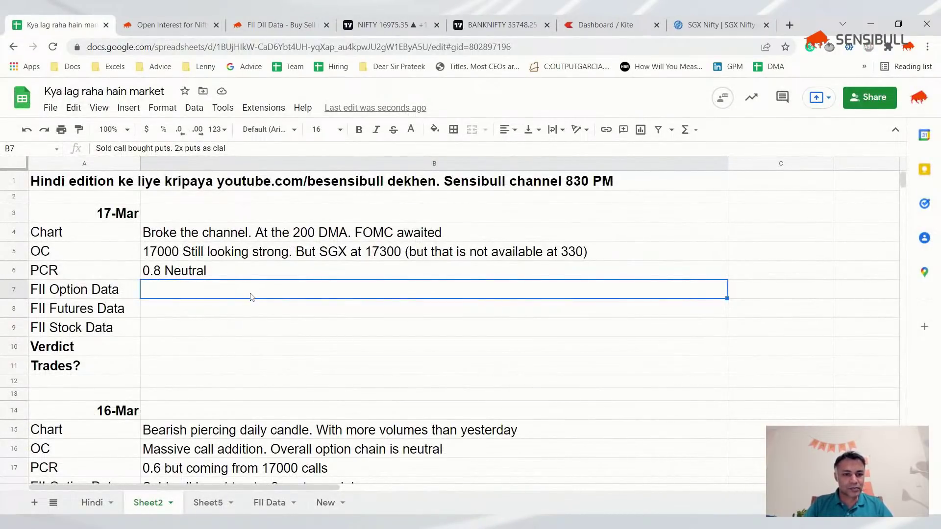
key("shift+Down")
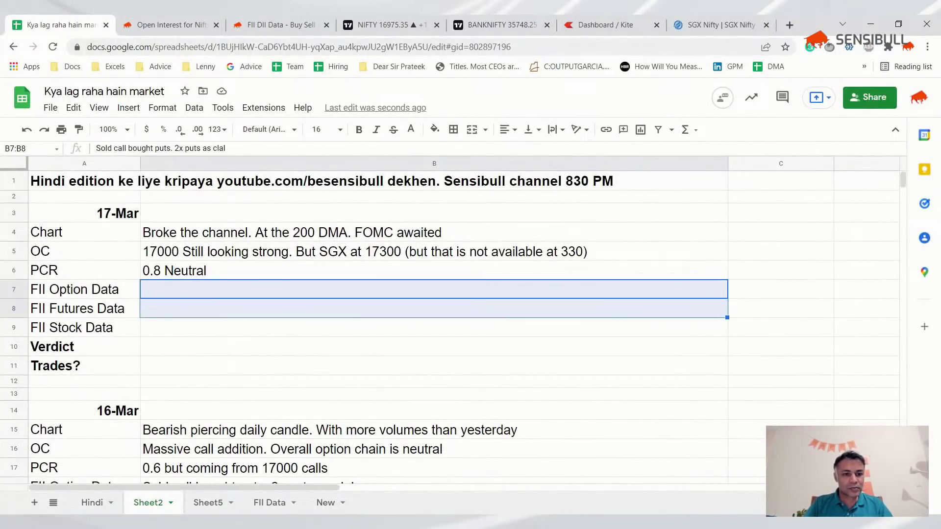
key("shift+Down")
key("shift+Down")
key("shift+Down")
key("Delete")
left_click(433, 290)
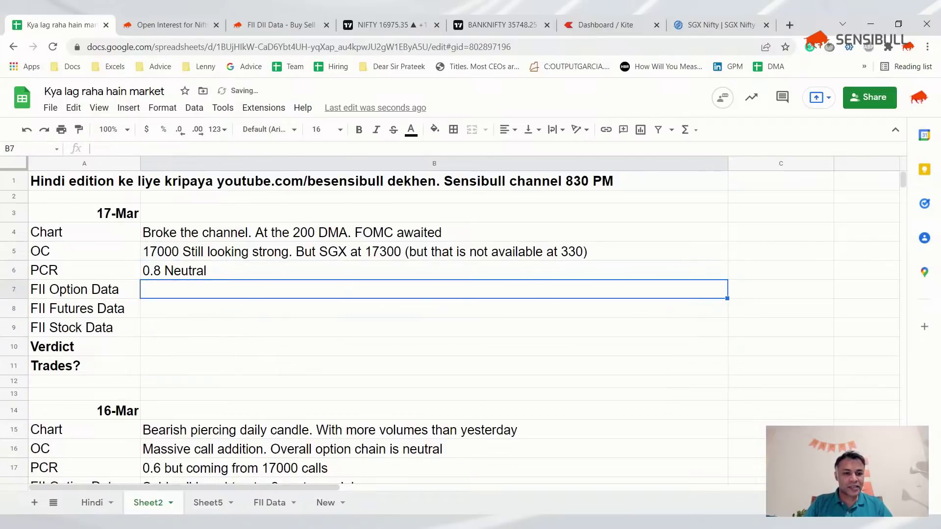
Enter the 17-Mar FII notes: "Bought calls in huge quantum" for options, "2000 Cr buy" for futures and "300 Cr buy" for stocks.
type("Bought calls in huge quantum")
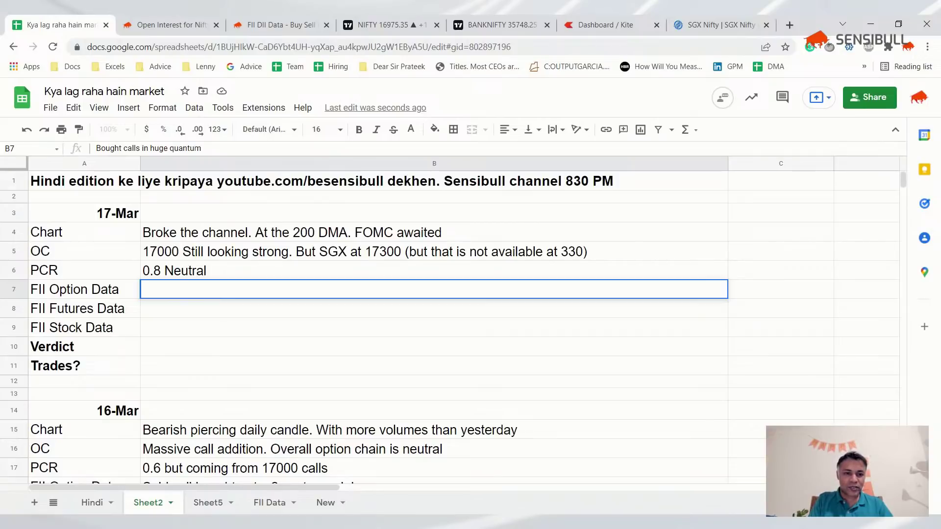
key("Return")
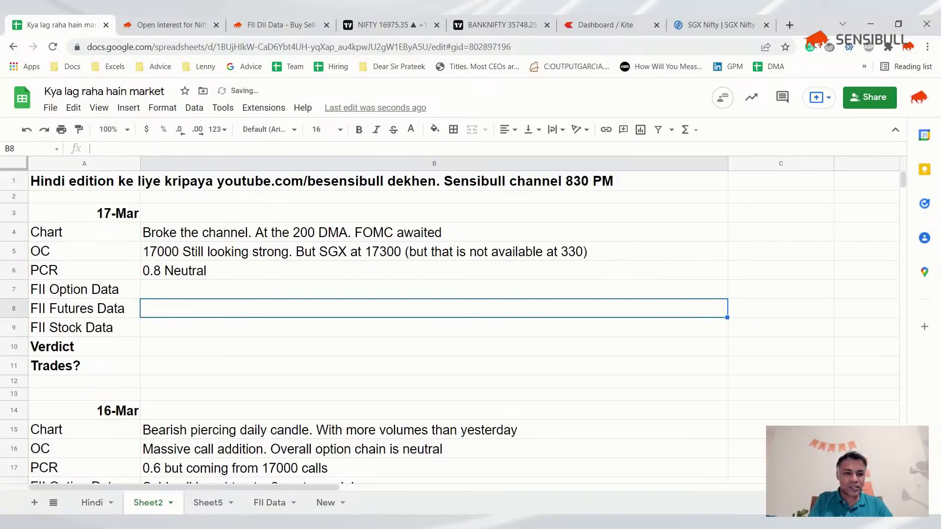
type("2000 Cr")
key("Return")
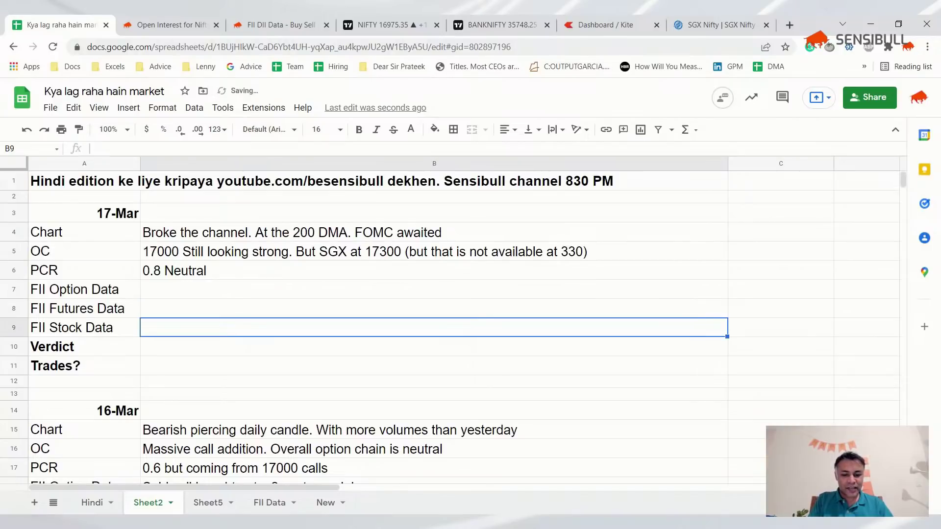
type("30")
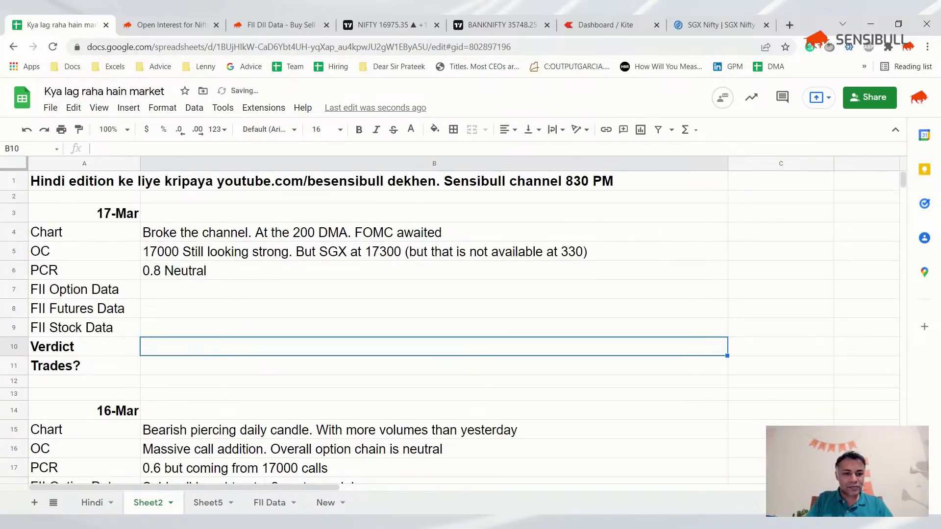
left_click_drag(434, 308, 434, 328)
left_click(435, 130)
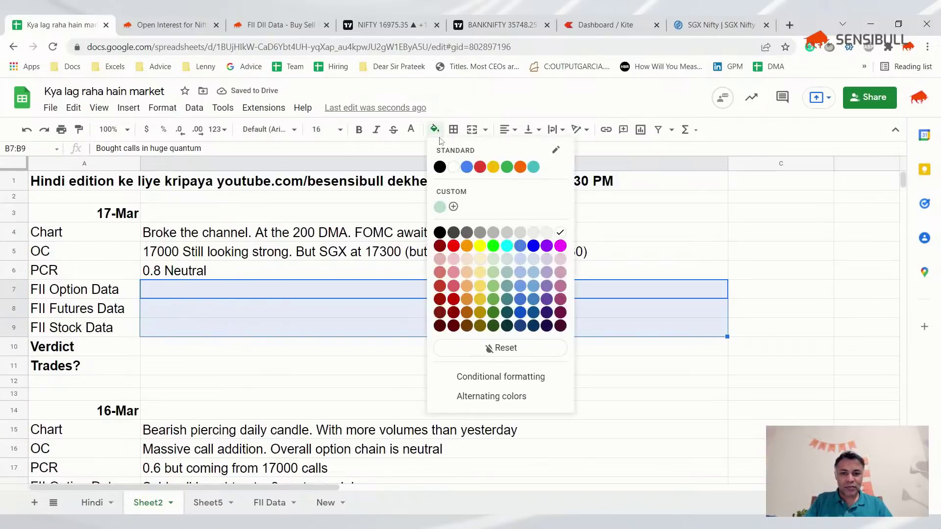
left_click(441, 172)
key("ctrl+z")
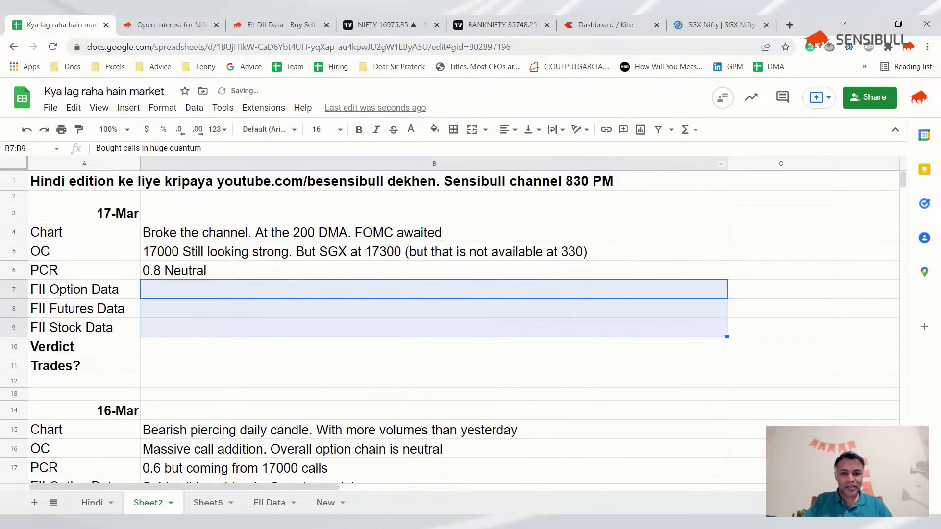
Set the text colour of the 17-Mar FII Option, Futures and Stock Data notes to black.
left_click(411, 130)
left_click(417, 167)
left_click(209, 352)
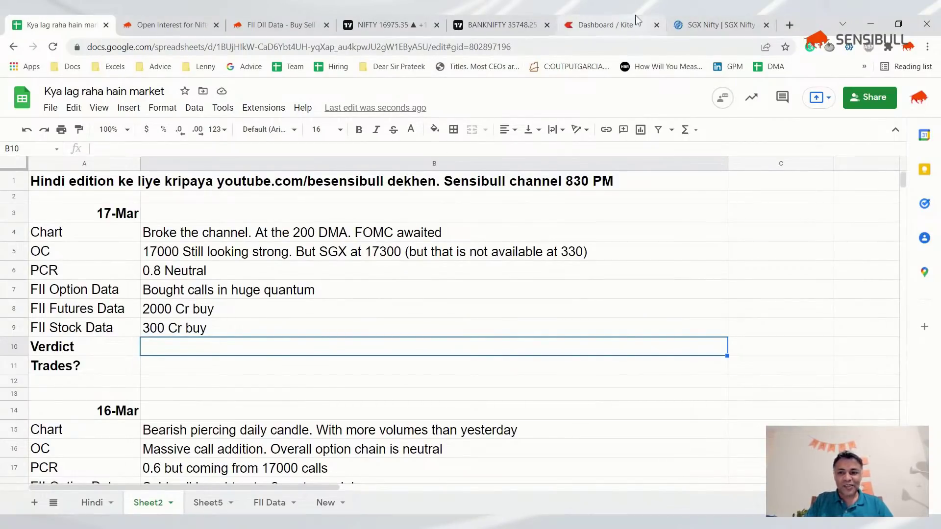
Recheck the 16 Mar FII and DII activity figures and enter "FOMC decision" as the 17-Mar verdict in the market sheet.
left_click(707, 17)
left_click(617, 16)
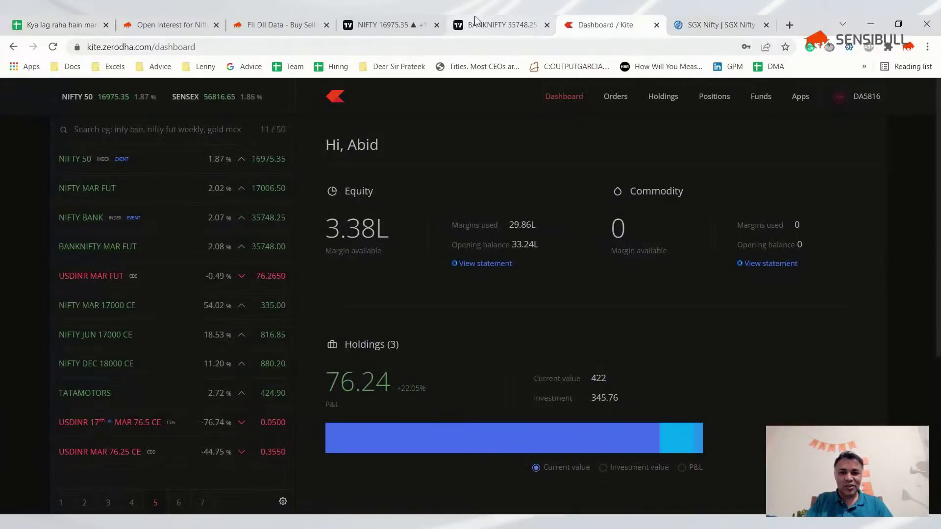
left_click(281, 19)
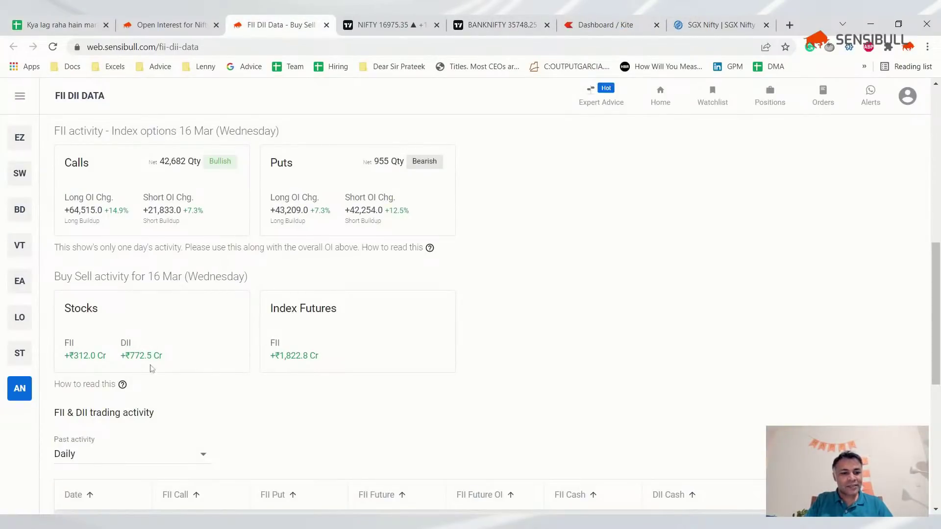
scroll(152, 368, "down", 1)
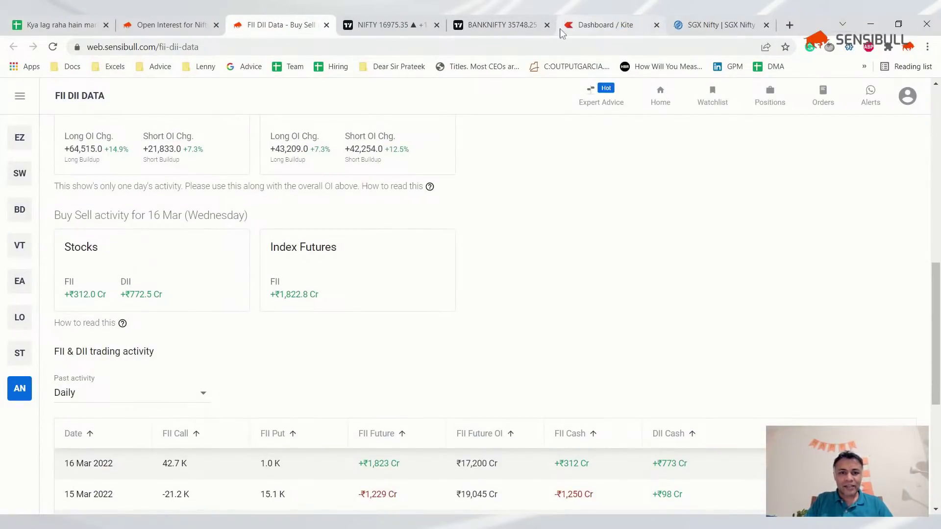
left_click(44, 22)
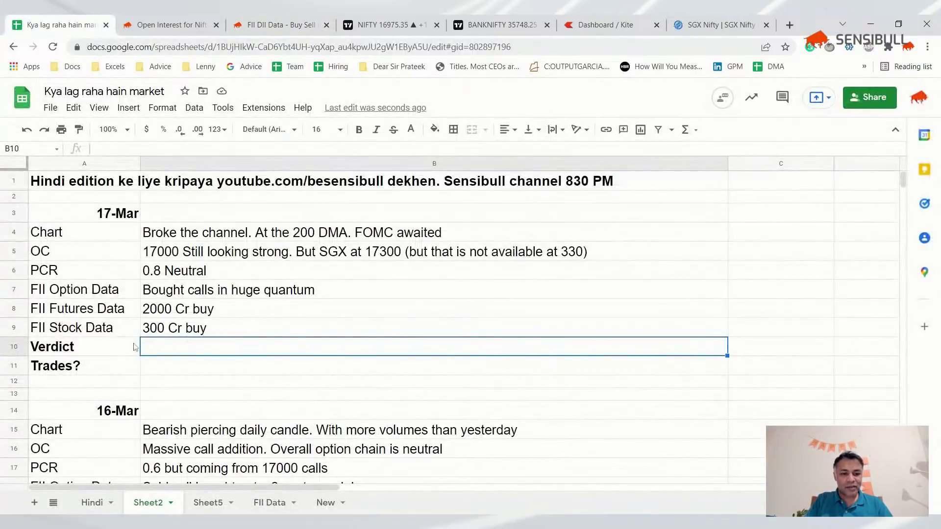
key("Return")
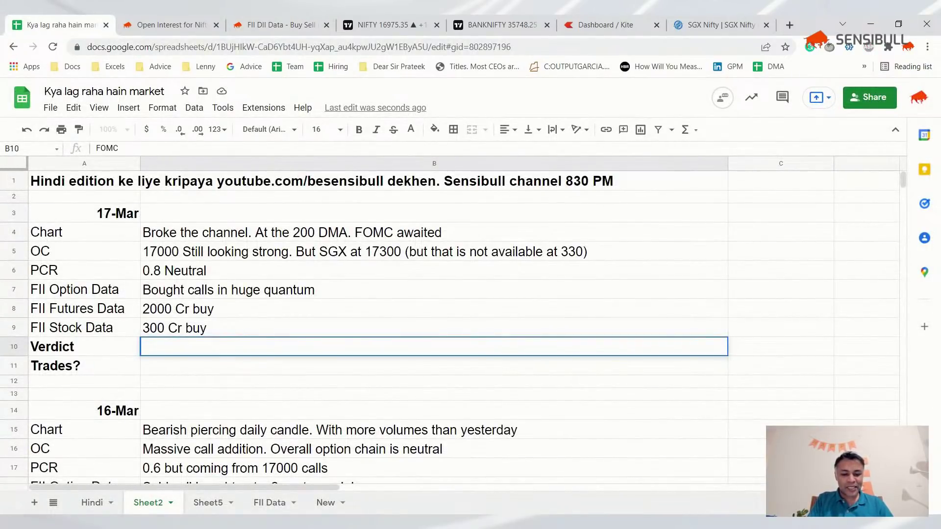
key("Return")
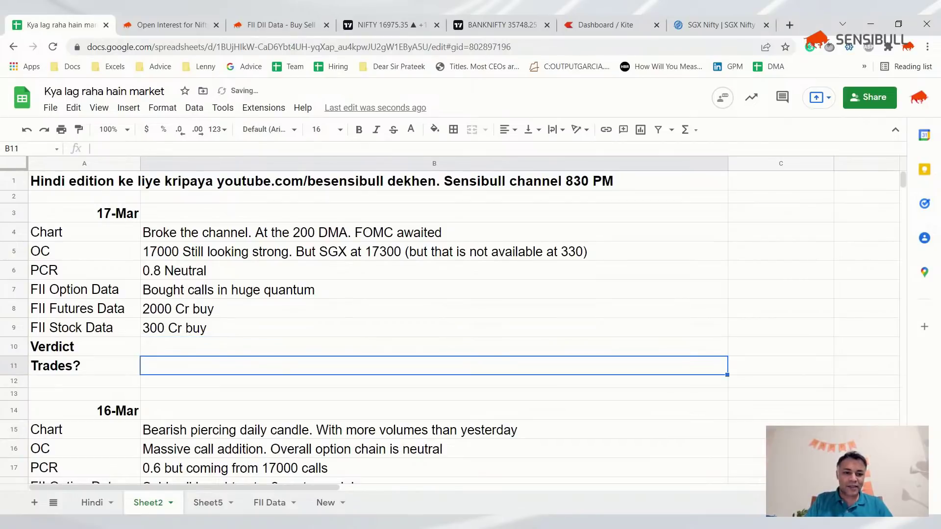
key("Up")
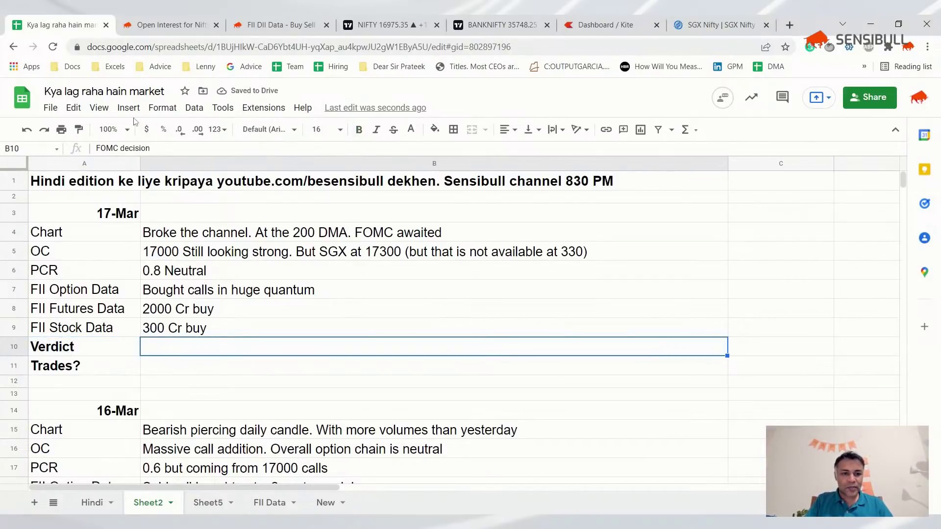
Set the 17-Mar verdict's text colour to black and extend it with ". IF NIFTY consolidates above 200 DMA, we can see much more upside".
left_click(411, 130)
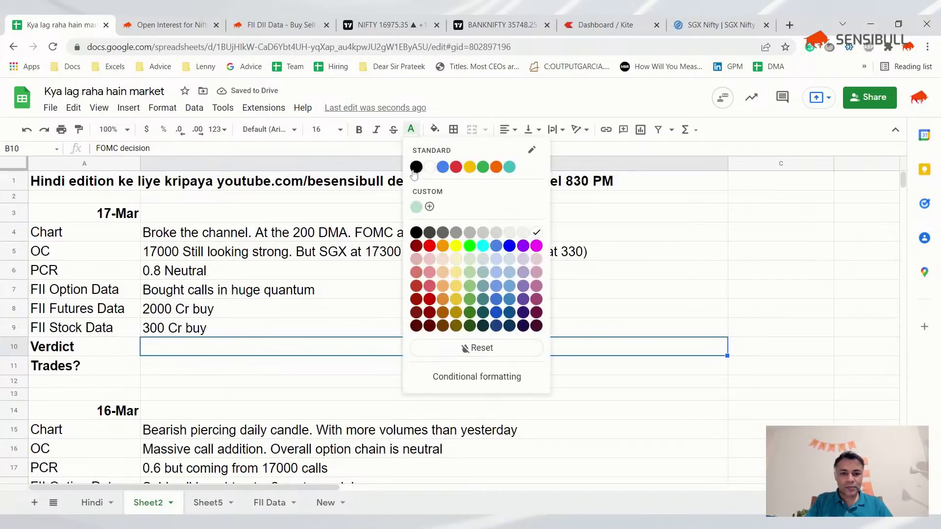
left_click(415, 167)
type(". IF NIFTY con")
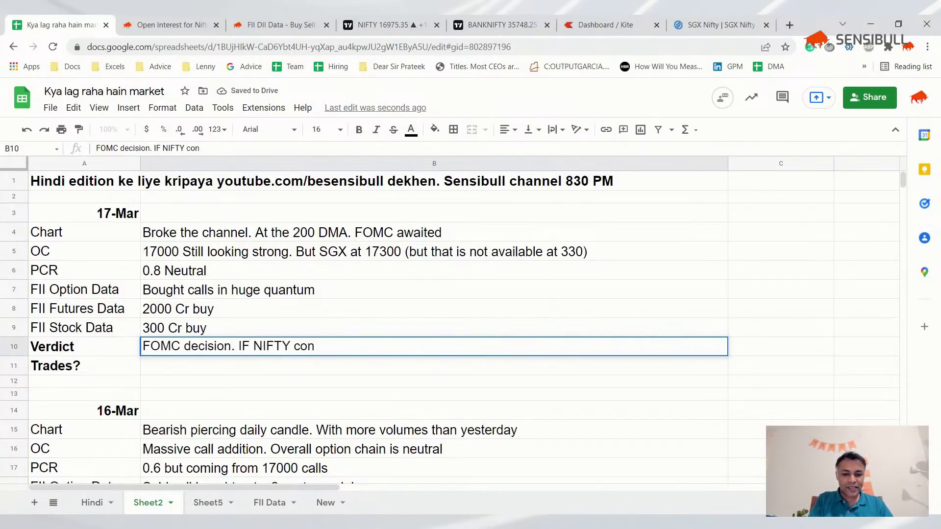
type("solidates above 200 DMA, we can see much more upside")
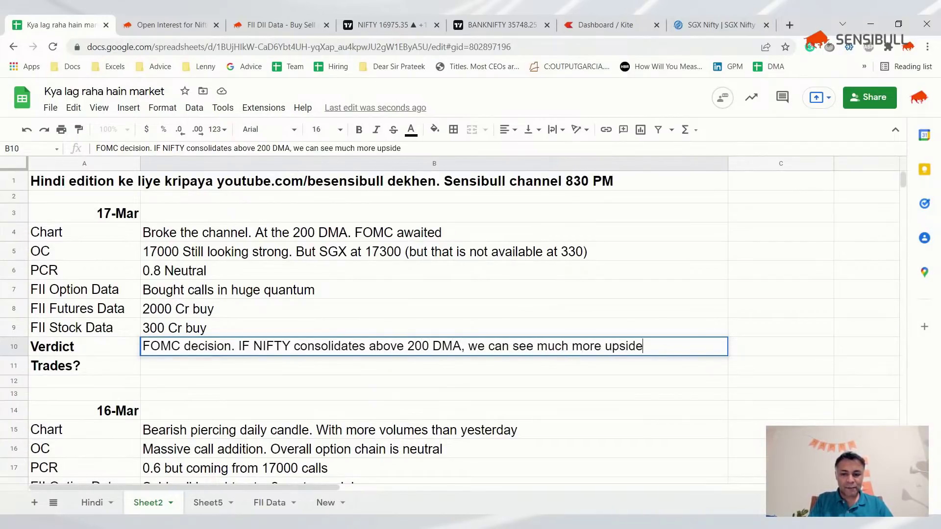
key("Return")
Append the upside target "(17800 levels)" to the end of the 17-Mar verdict.
double_click(642, 346)
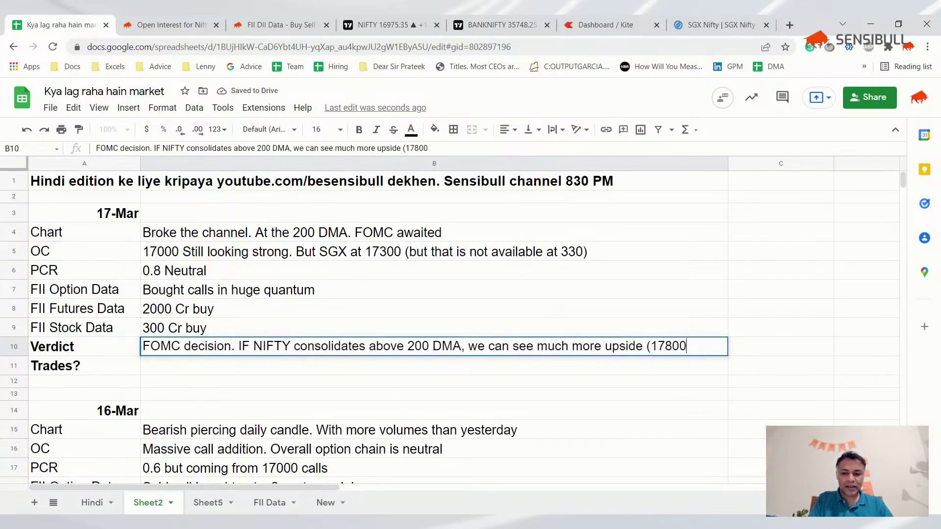
key("Return")
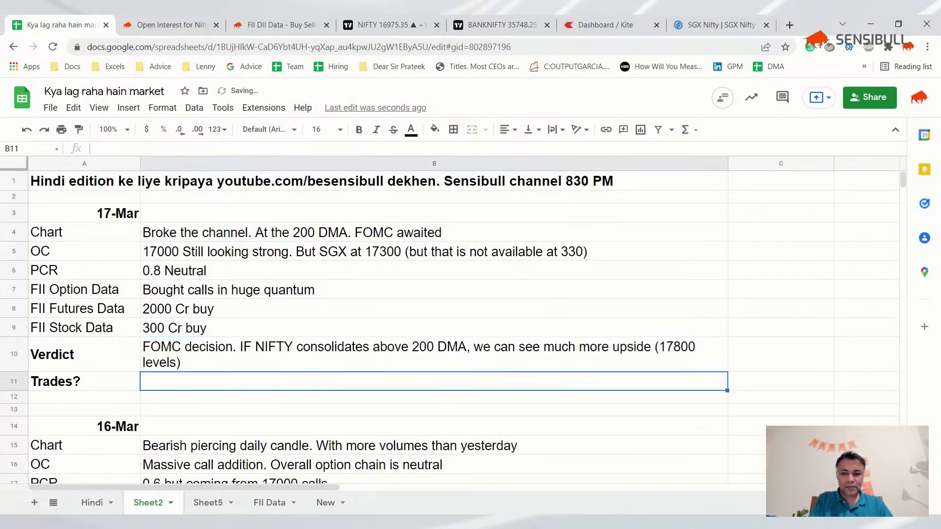
key("Up")
key("Return")
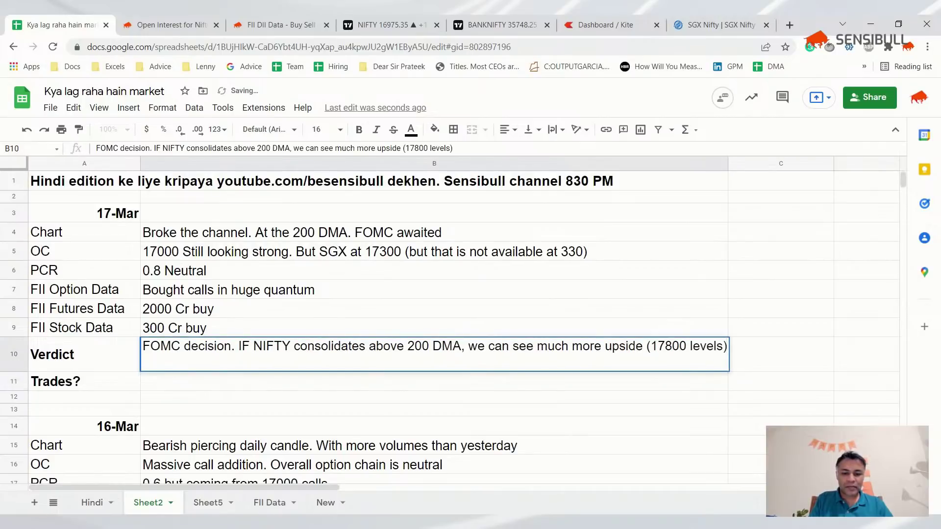
key("Escape")
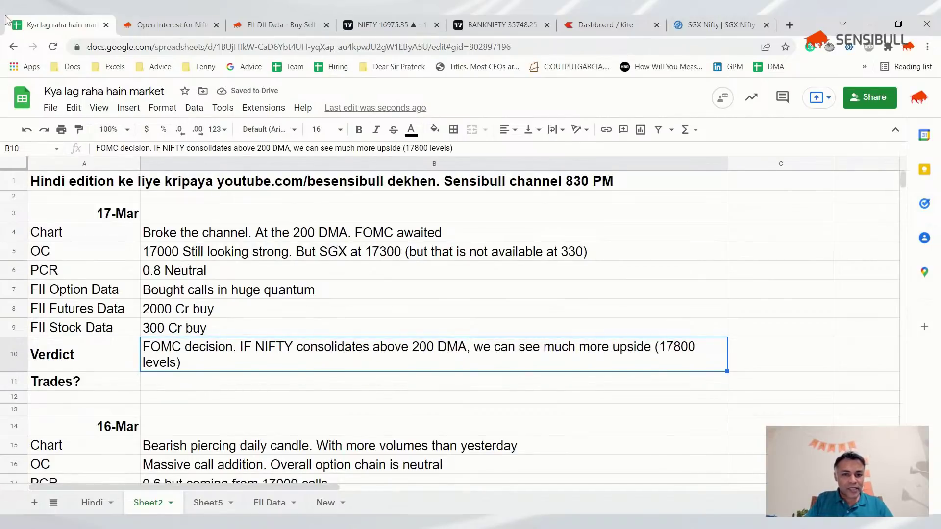
Check the resistance level on the NIFTY daily chart and change the upside target in the 17-Mar verdict to 17700.
left_click(385, 24)
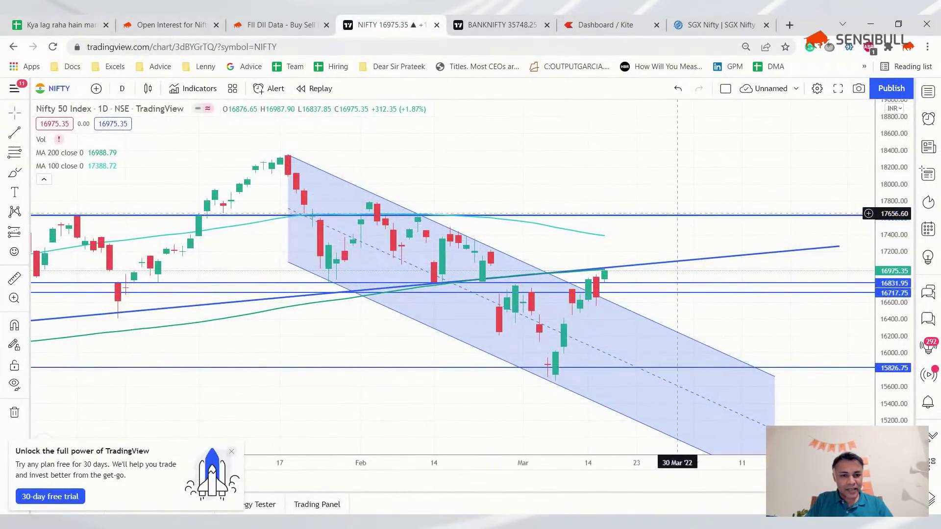
left_click(63, 19)
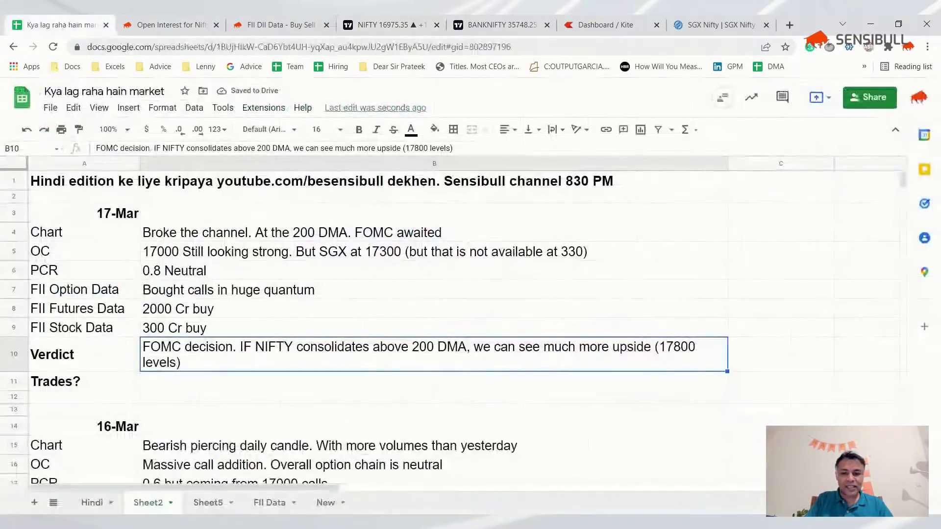
key("Return")
left_click(649, 346)
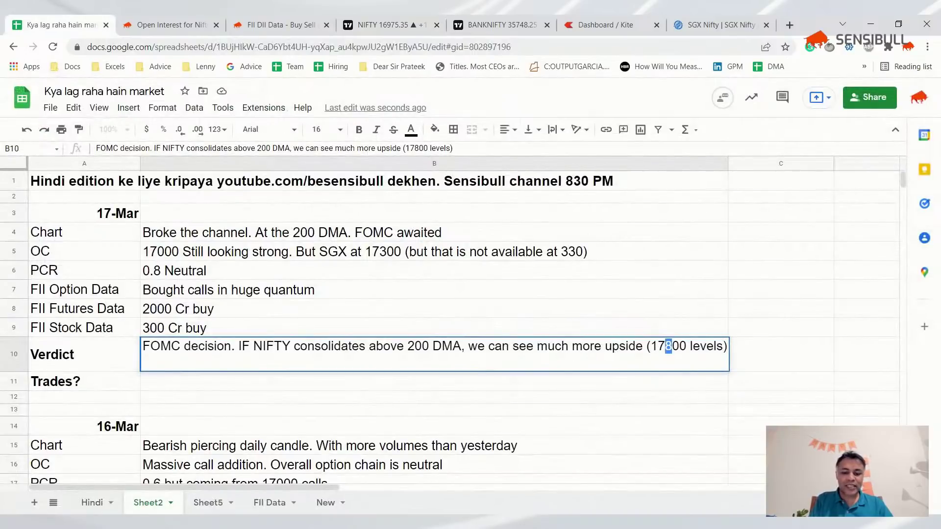
type("7")
key("Return")
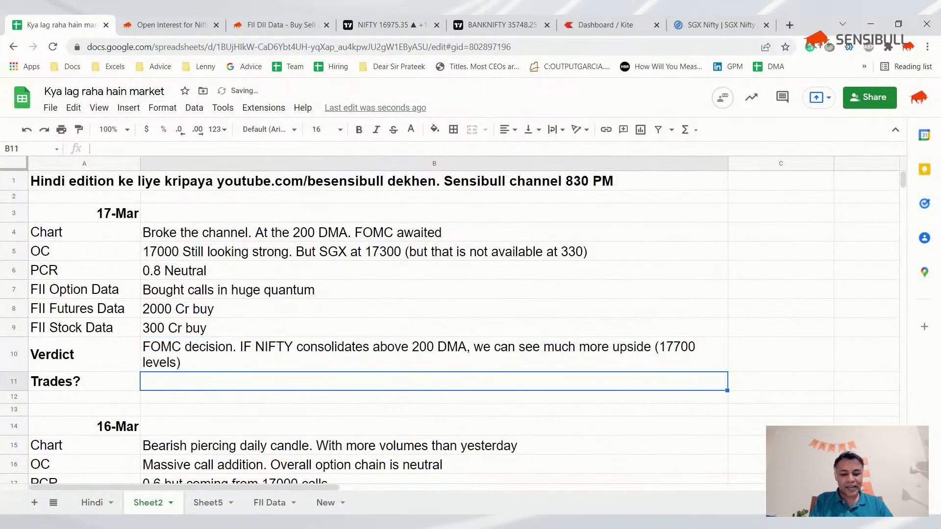
Carry the verdict cell's formatting over to the 17-Mar Trades cell and enter "No trades for tomorrow" there.
key("Up")
key("ctrl+c")
key("Down")
key("ctrl+v")
type("No ")
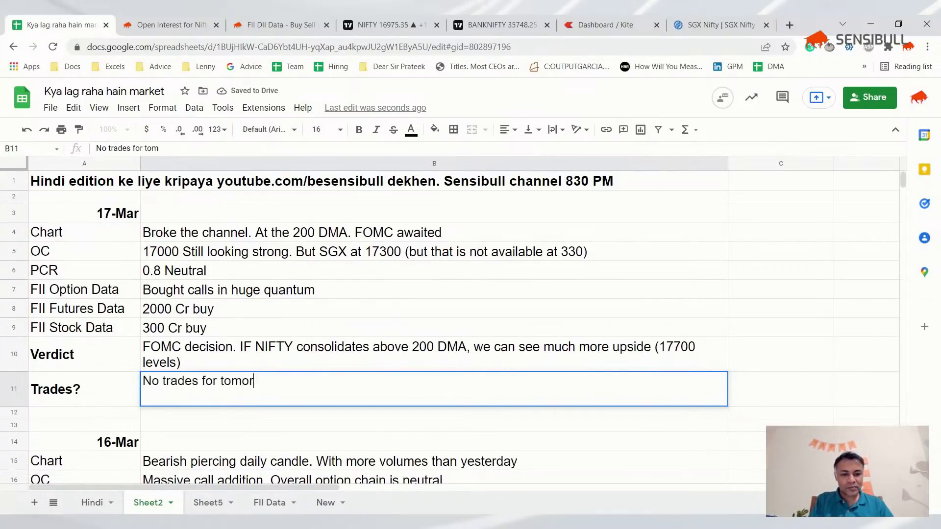
type("trades for tomorrr")
key("BackSpace")
type("ow. E")
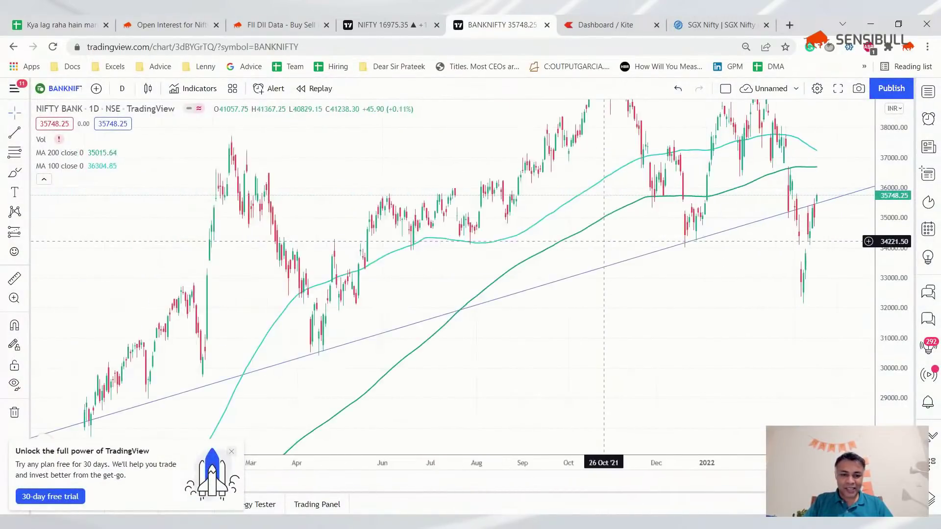
Examine the recent candles on the BANKNIFTY daily chart against the rising trend line and the 100 and 200 day moving averages.
scroll(640, 323, "up", 2)
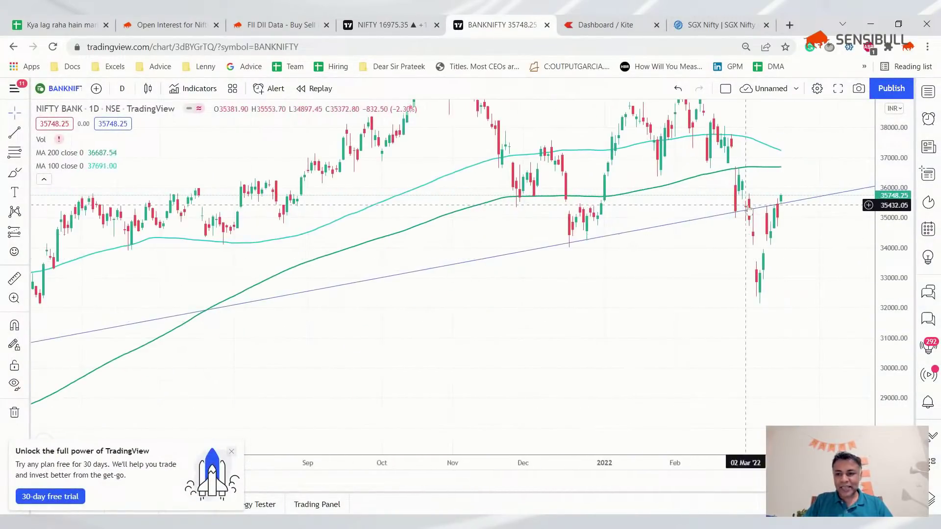
scroll(746, 206, "up", 2)
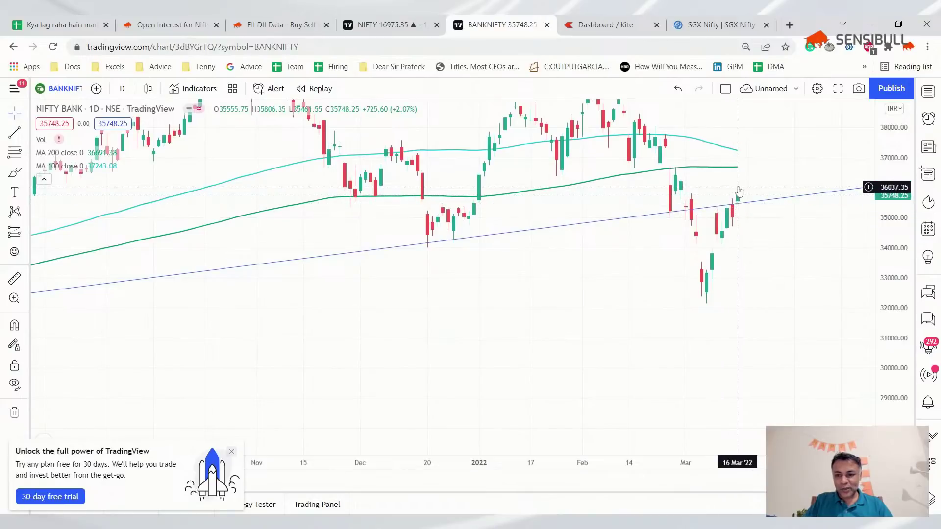
scroll(740, 190, "down", 1)
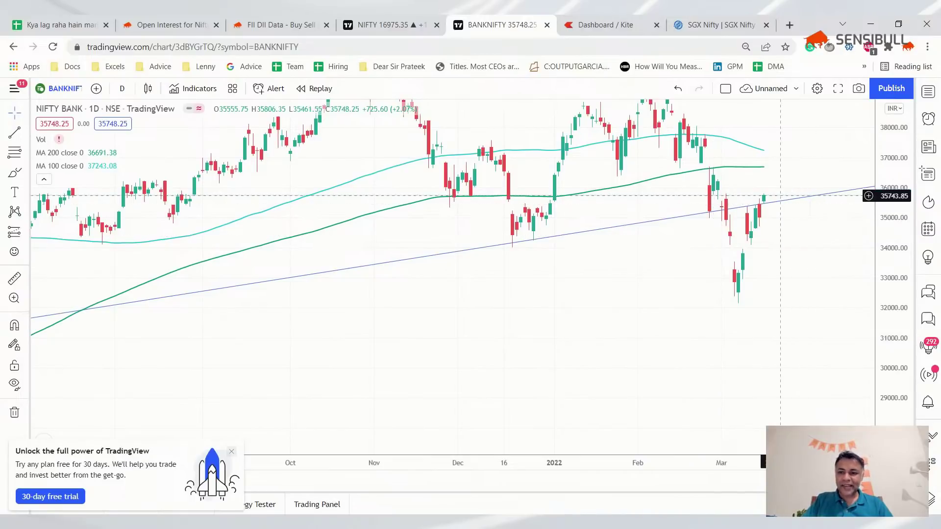
scroll(714, 210, "up", 2)
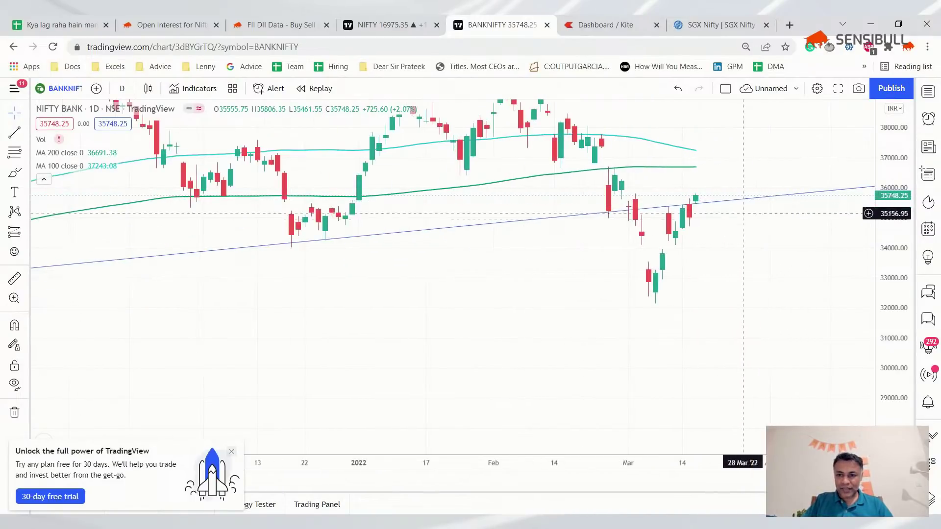
scroll(710, 168, "down", 1)
scroll(712, 173, "down", 1)
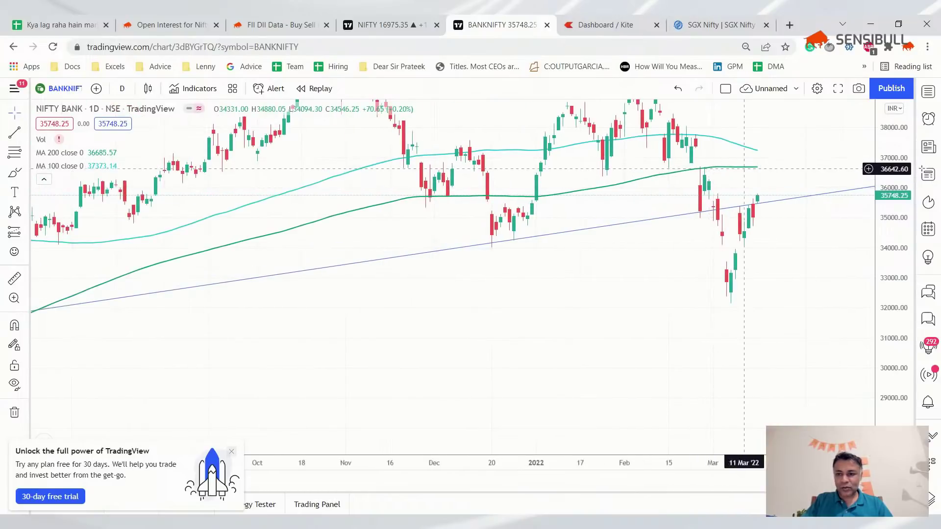
scroll(762, 151, "down", 1)
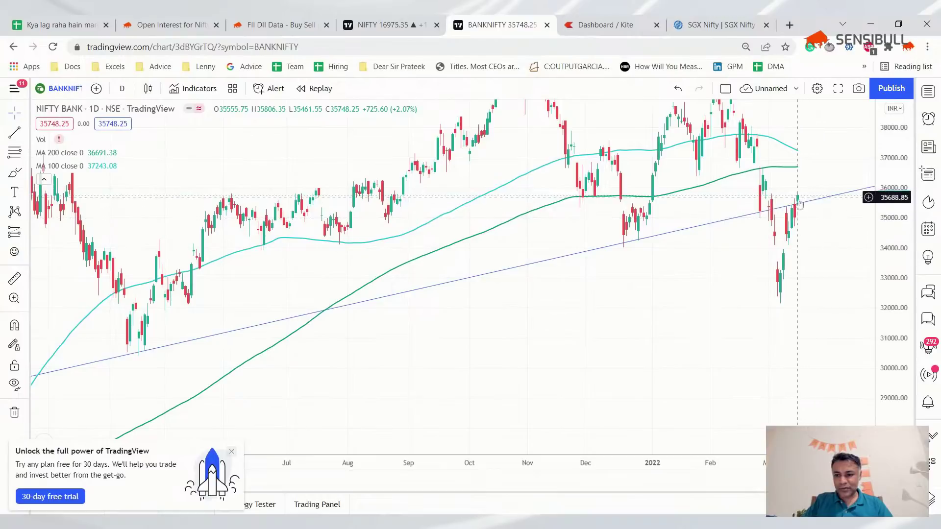
scroll(797, 216, "up", 4)
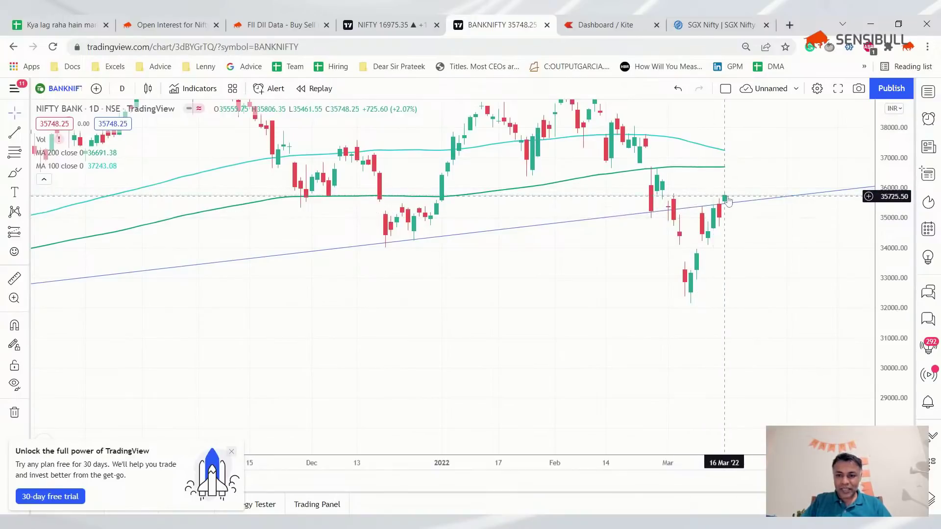
Review the BANKNIFTY March futures chart with volume and open interest in Kite, and return to the BANKNIFTY chart in TradingView.
left_click(605, 24)
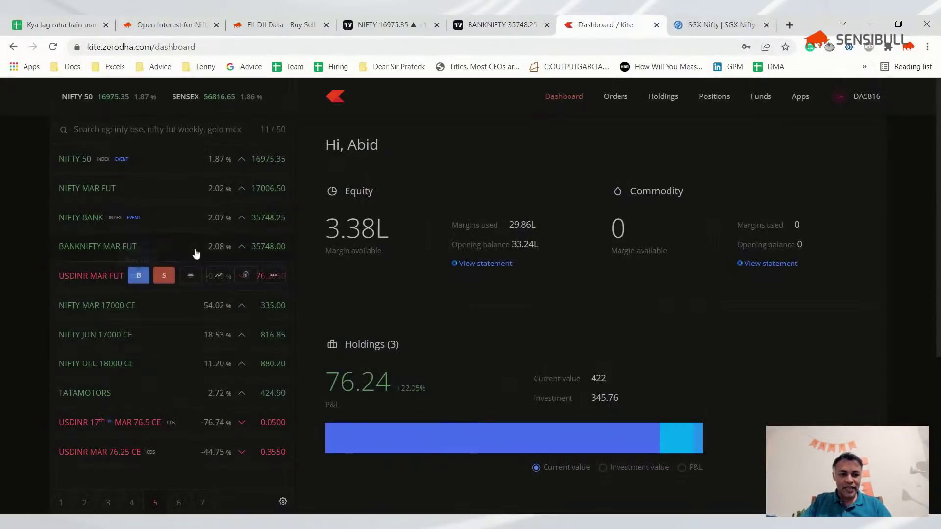
left_click(217, 246)
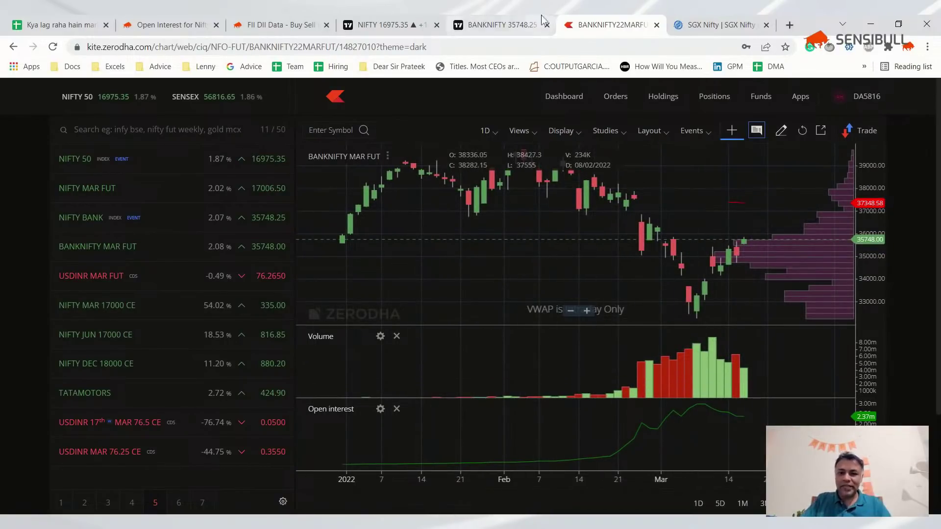
key("ctrl+shift+Tab")
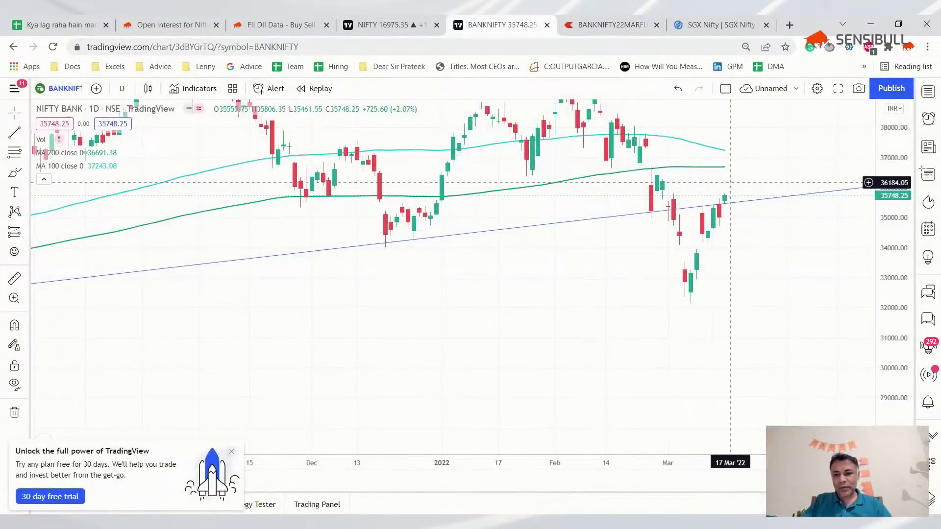
Draw a falling trend line on the BANKNIFTY chart from the 25 Oct 2021 peak at about 41,858 to about 36,052 beyond the latest candles.
scroll(726, 194, "down", 5)
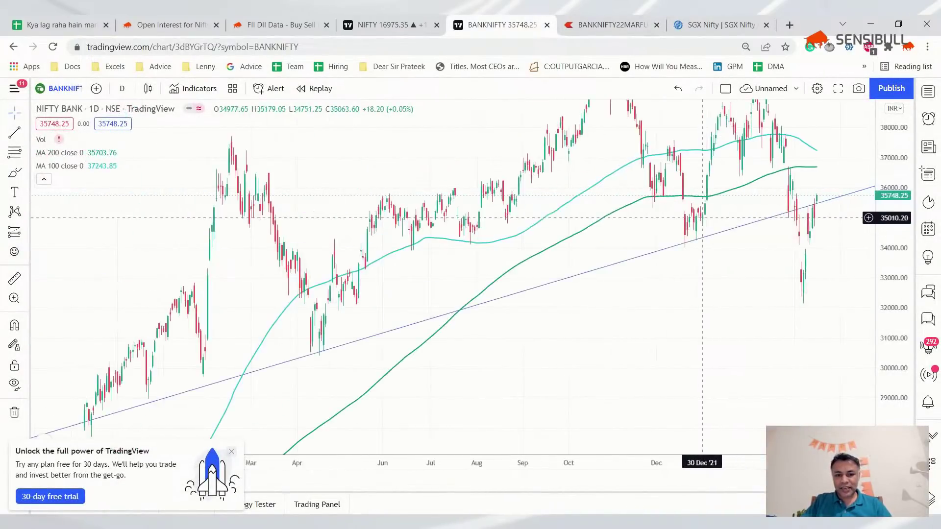
scroll(624, 281, "up", 2)
scroll(624, 281, "down", 3)
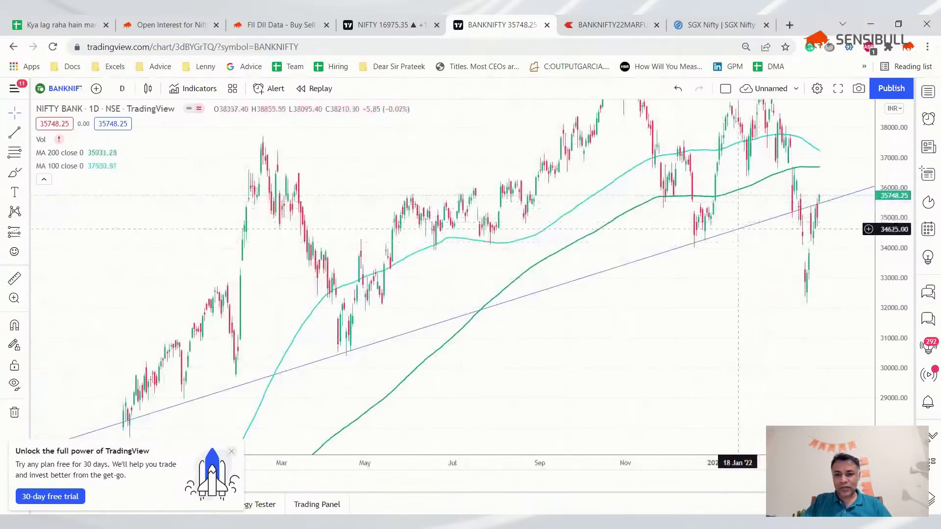
left_click_drag(898, 228, 897, 284)
left_click_drag(641, 365, 524, 347)
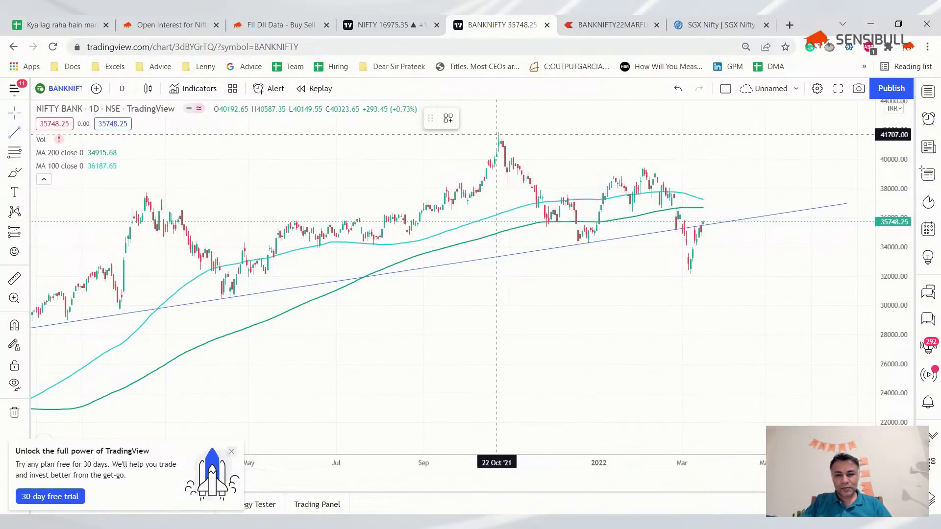
left_click(499, 133)
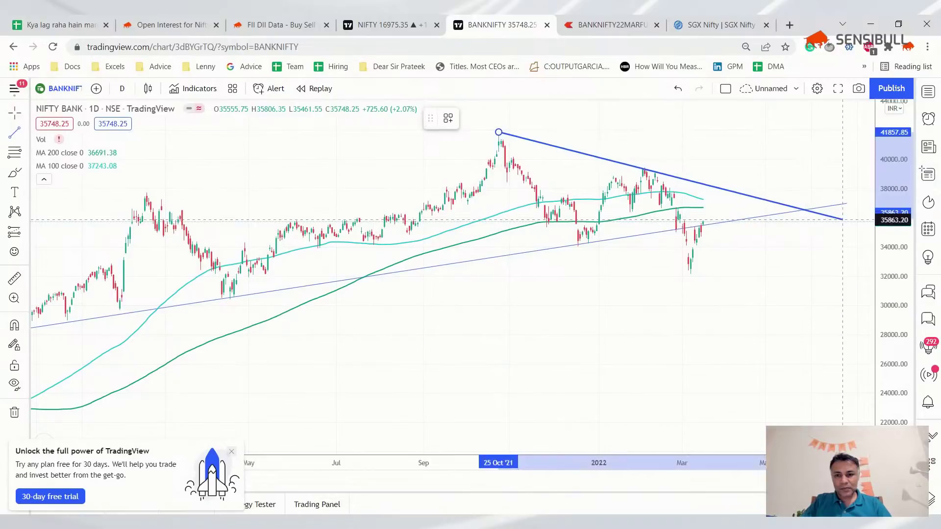
left_click(846, 217)
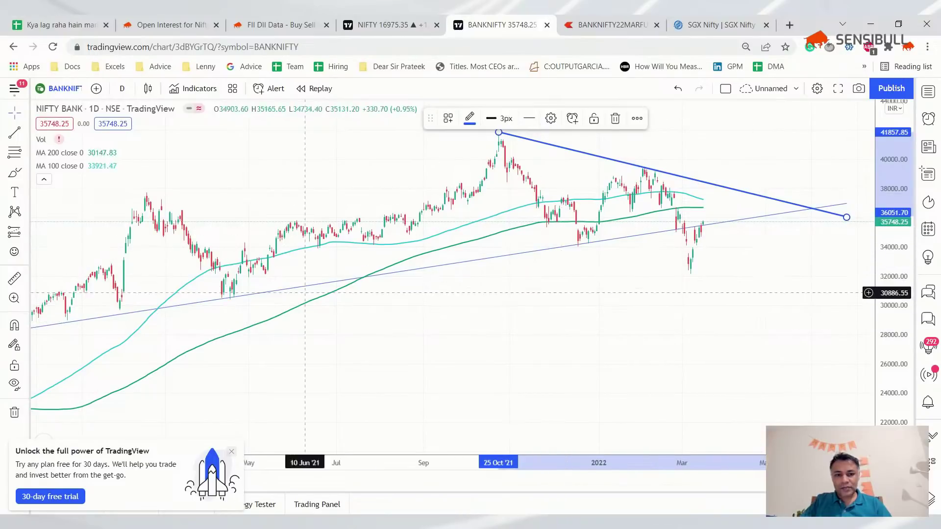
Set the line thickness of the rising trend line on the BANKNIFTY chart to 3px.
scroll(96, 315, "down", 1)
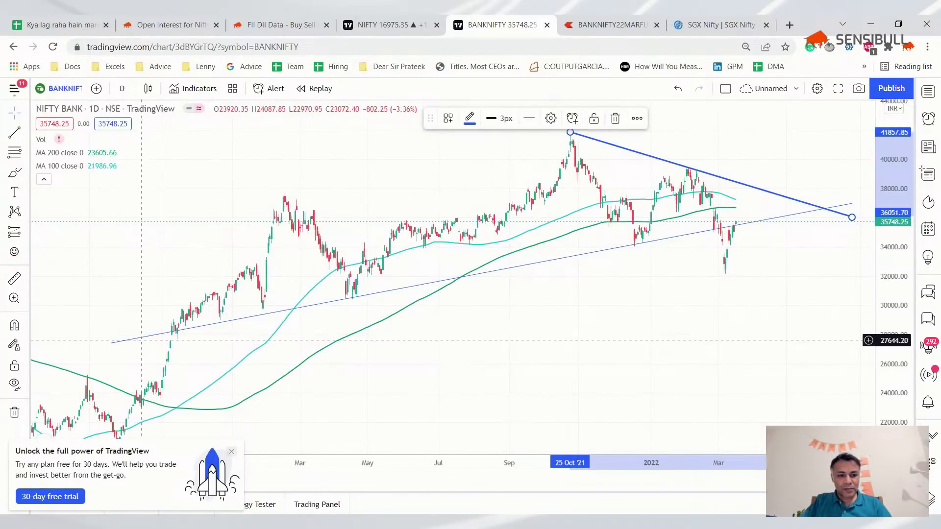
right_click(143, 344)
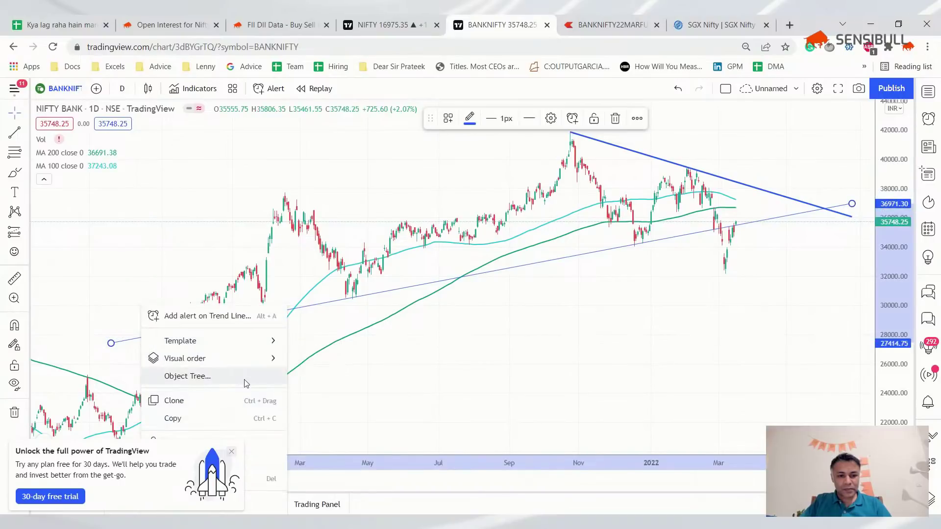
mouse_move(248, 348)
key("Escape")
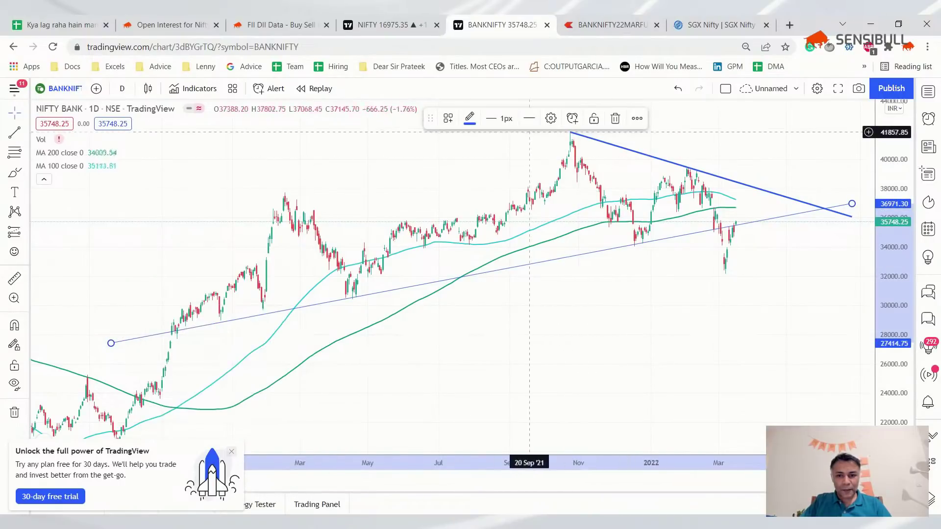
left_click(500, 122)
left_click(510, 177)
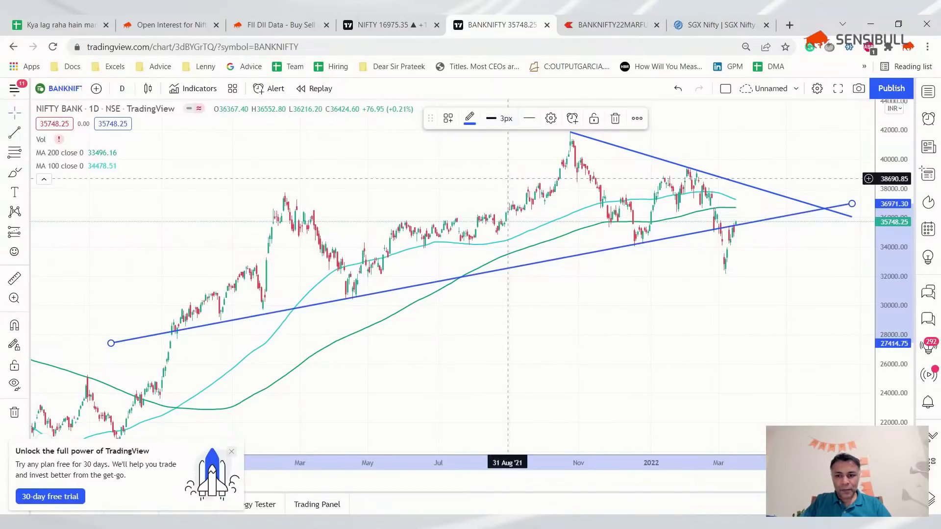
scroll(660, 289, "up", 3)
scroll(660, 288, "up", 3)
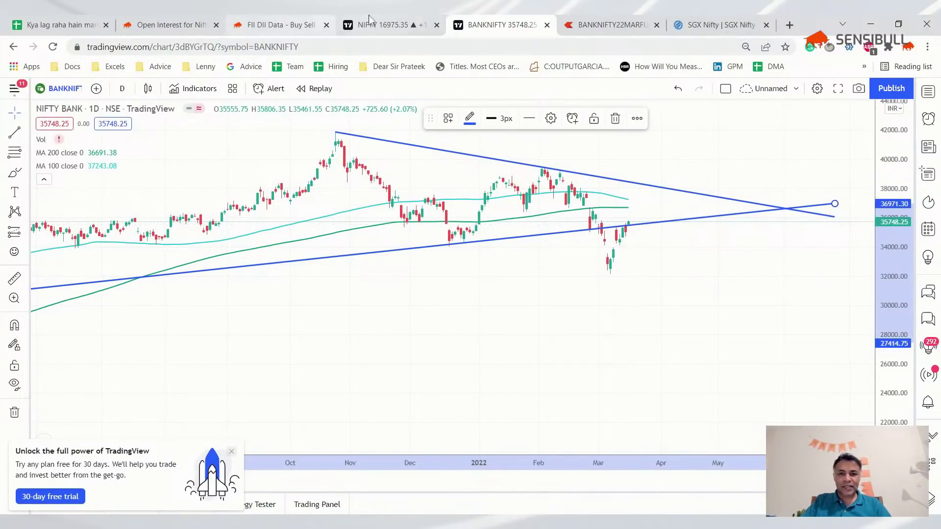
Switch to Kite, open the USDINR March futures chart and examine the recent candles against the rising channel.
left_click(588, 24)
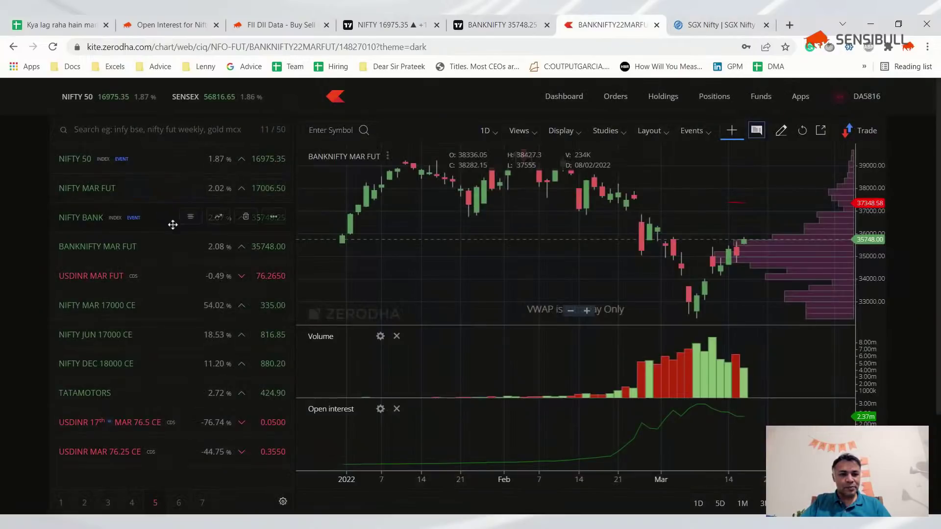
left_click(218, 276)
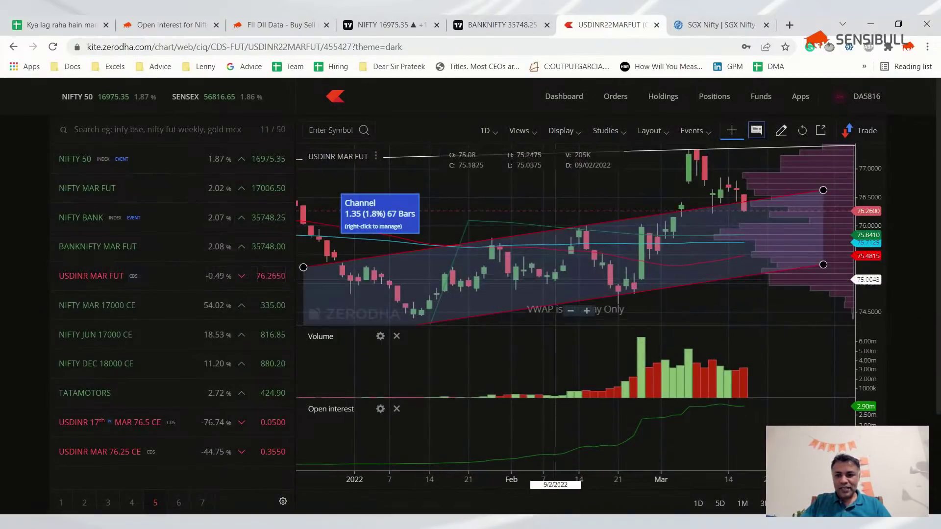
scroll(750, 203, "down", 5)
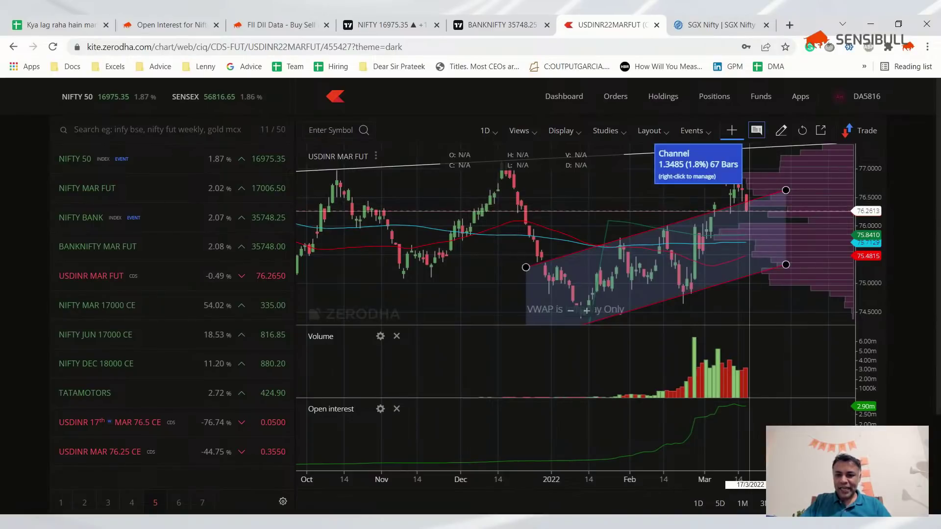
scroll(749, 198, "up", 3)
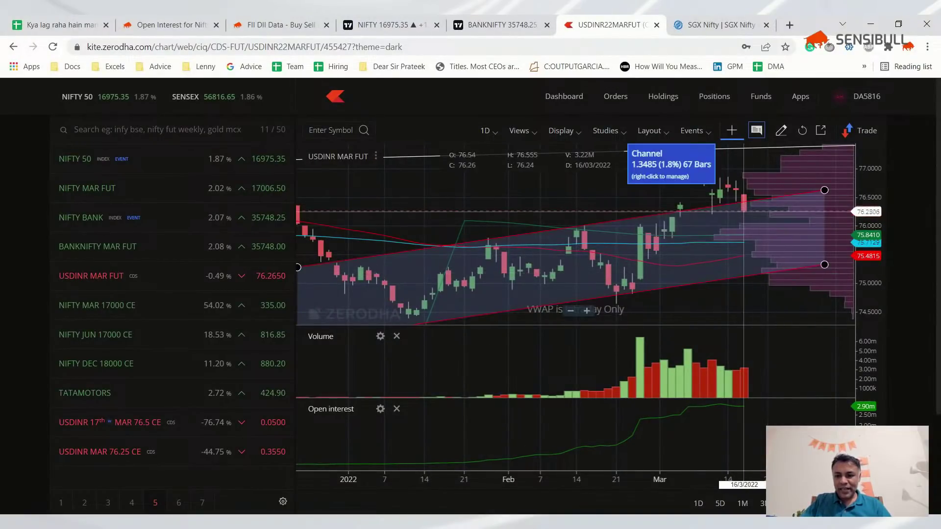
scroll(768, 276, "down", 3)
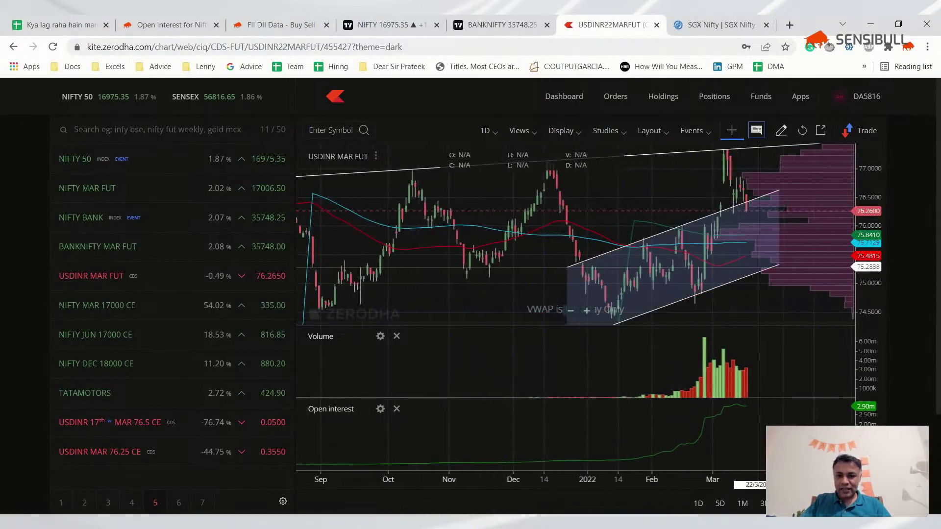
Raise the lower edge of the rising channel on the USDINR March futures chart so its far end sits at about 75.4.
scroll(759, 267, "up", 3)
scroll(759, 267, "up", 2)
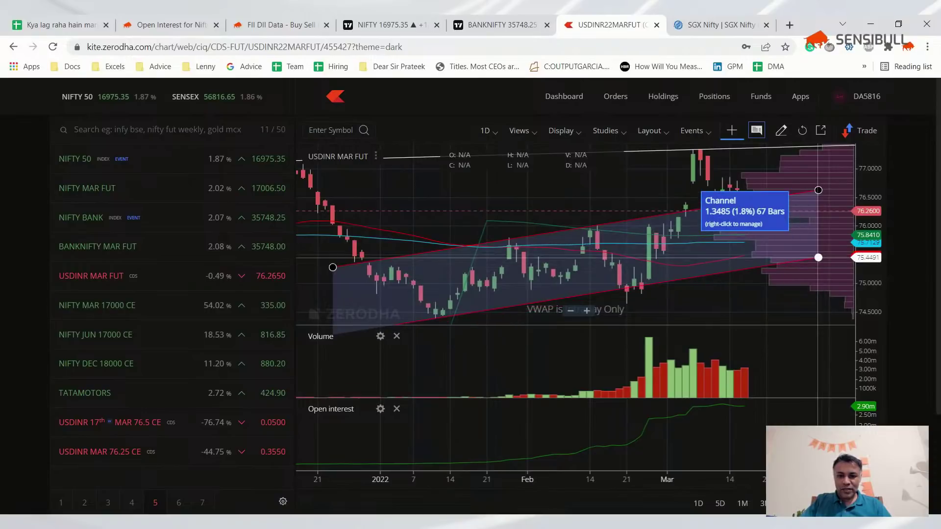
left_click_drag(818, 257, 818, 256)
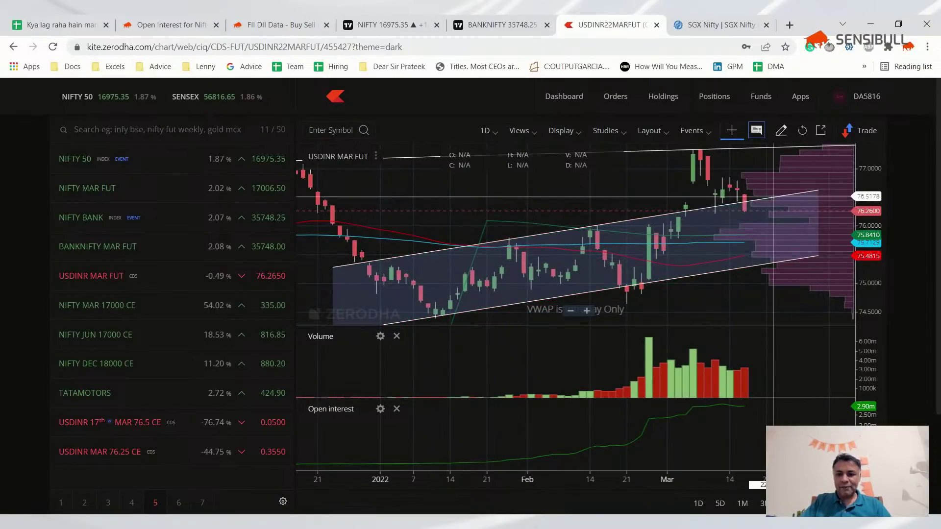
left_click_drag(818, 255, 818, 256)
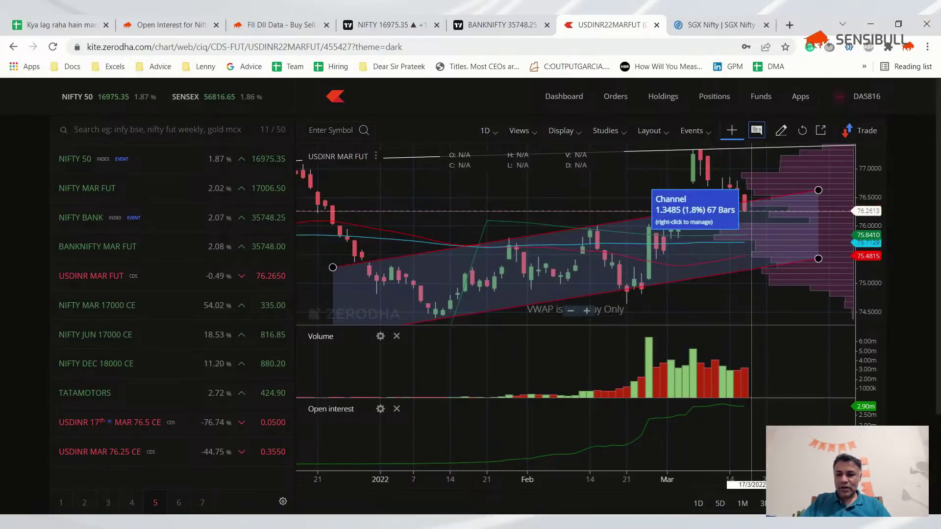
Examine the USDINR March futures candles against the rising channel, the long-term trend line, and the volume and open interest.
scroll(752, 218, "up", 4)
scroll(752, 219, "down", 5)
scroll(753, 206, "up", 3)
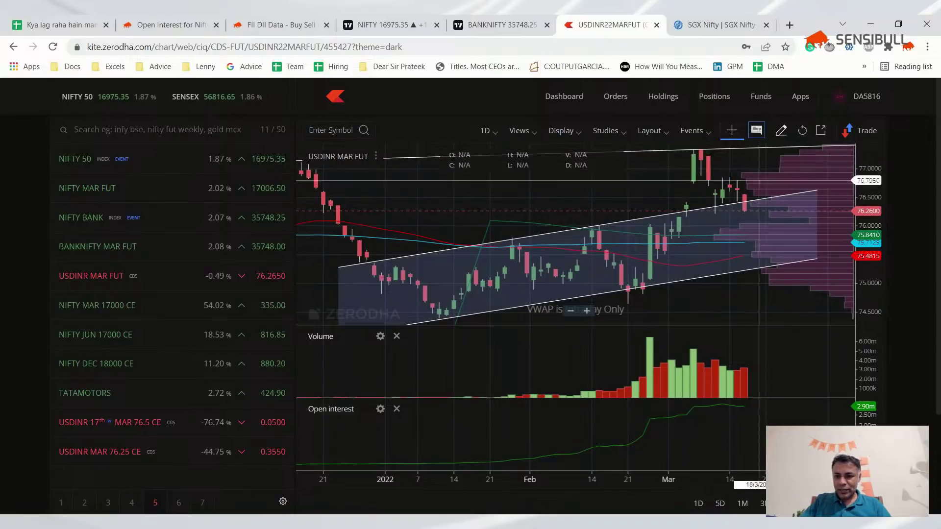
scroll(766, 175, "down", 5)
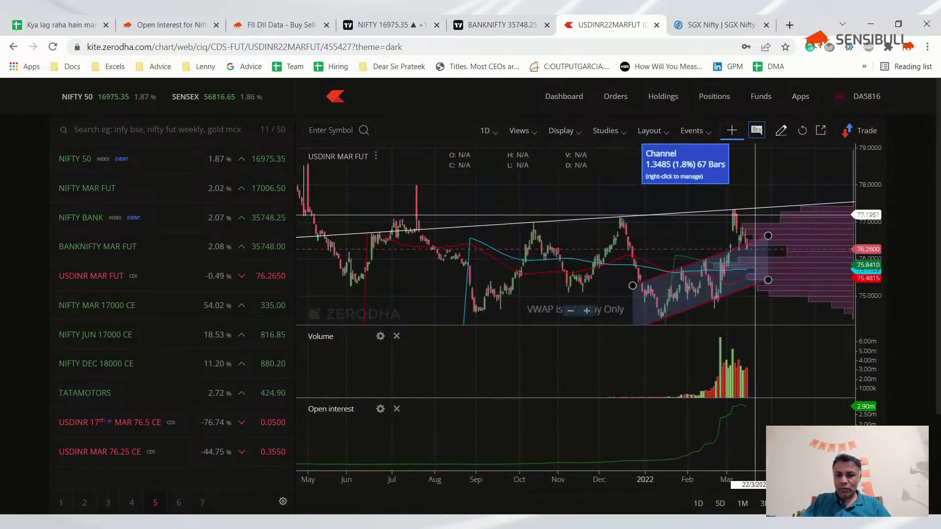
scroll(754, 216, "up", 5)
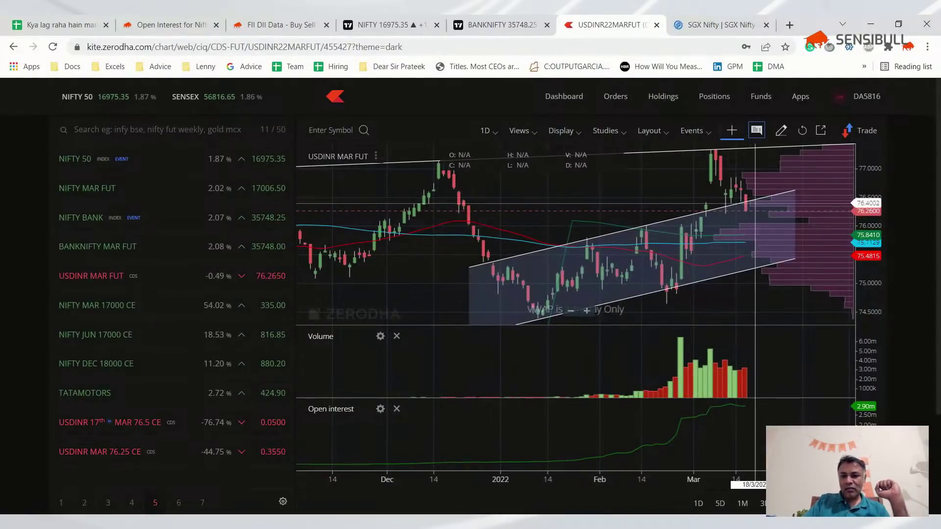
mouse_move(751, 214)
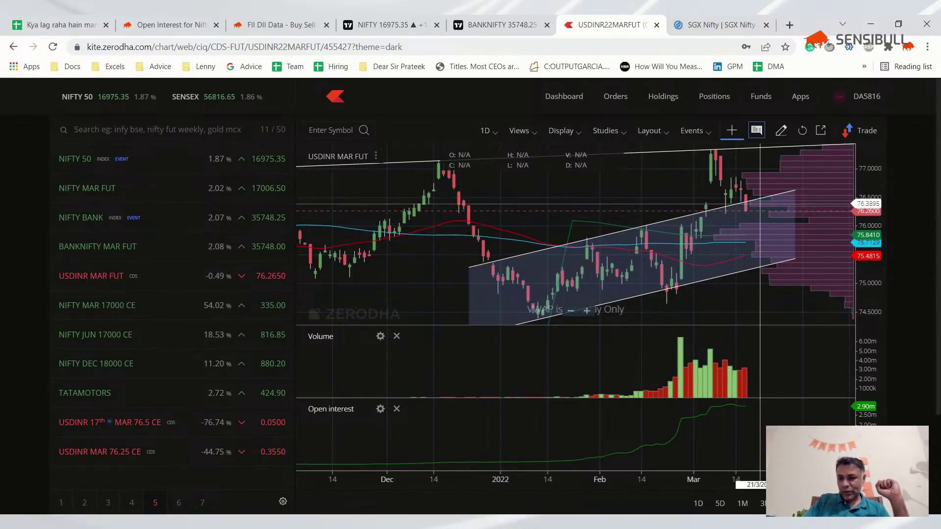
mouse_move(770, 254)
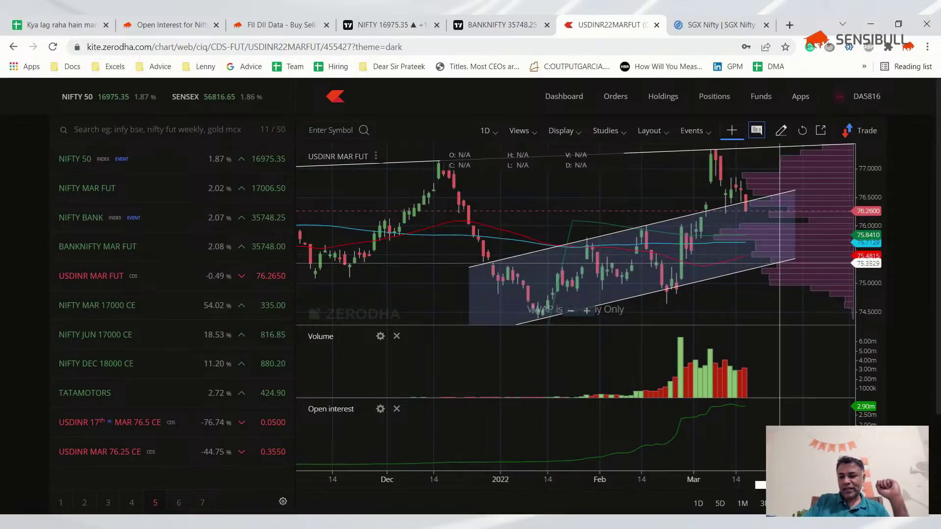
scroll(779, 263, "down", 3)
scroll(756, 200, "up", 3)
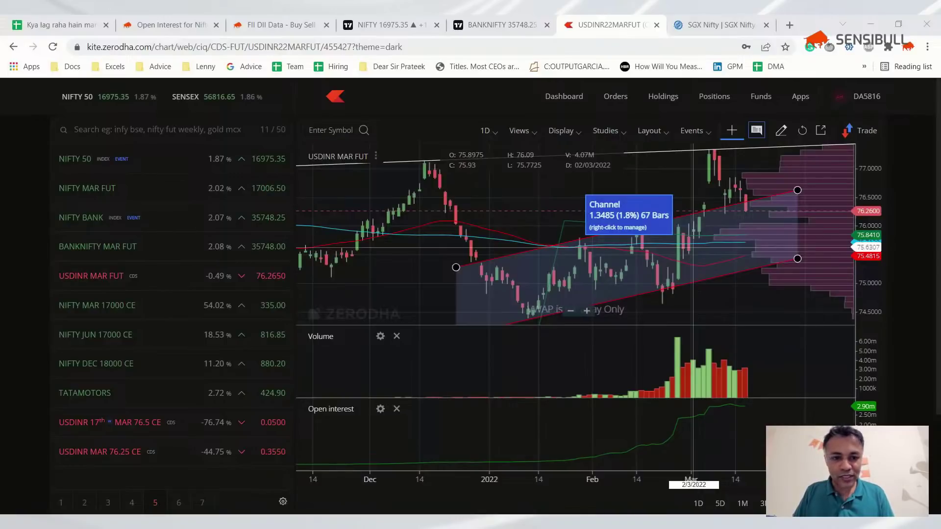
mouse_move(61, 402)
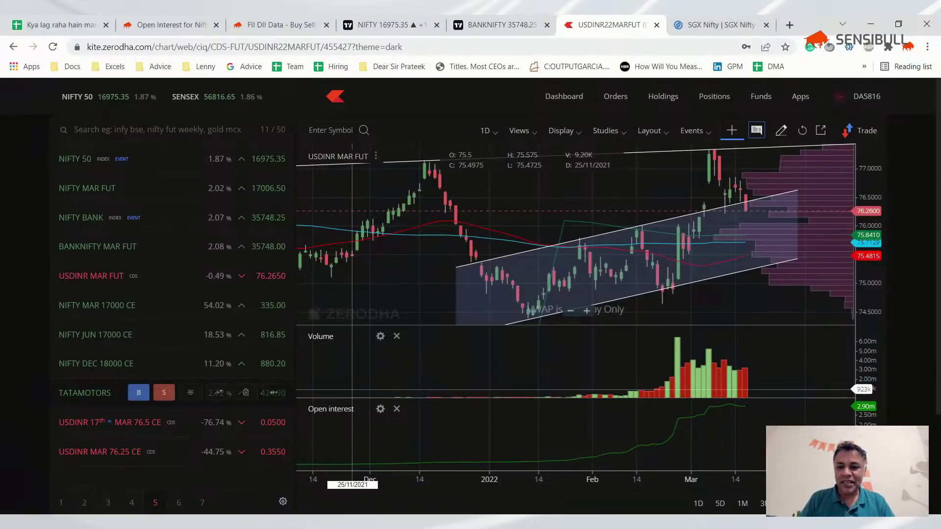
scroll(766, 303, "up", 3)
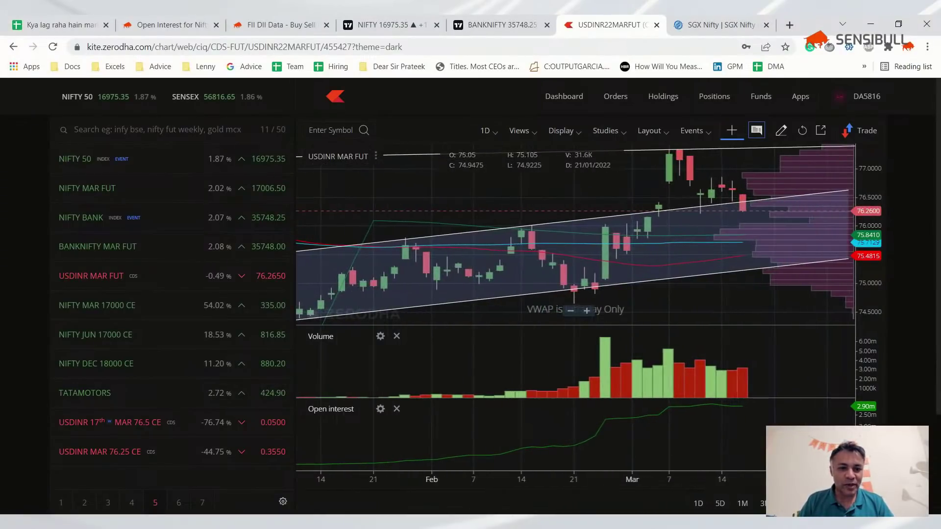
View the NIFTY 50 chart in Kite, and switch to the NIFTY chart in TradingView to check the 15 Mar 2022 candle against the falling channel.
left_click(219, 158)
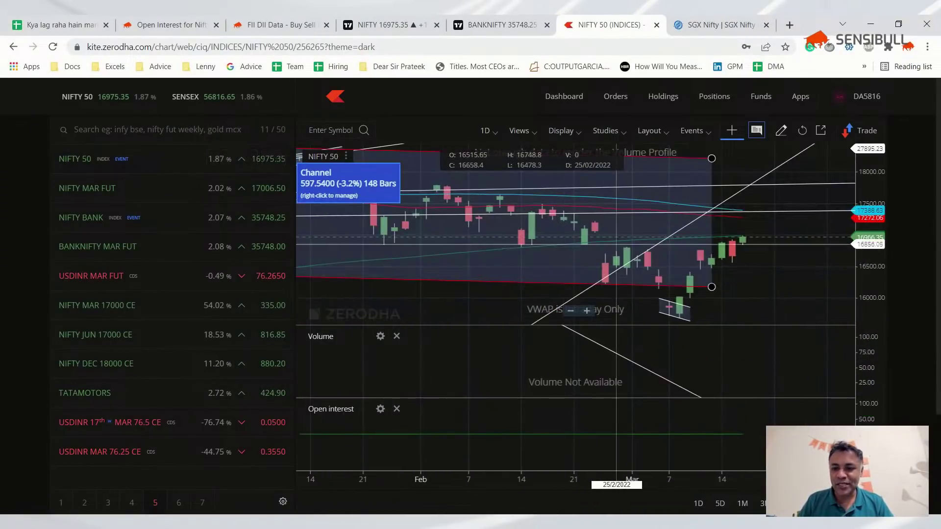
scroll(647, 212, "down", 6)
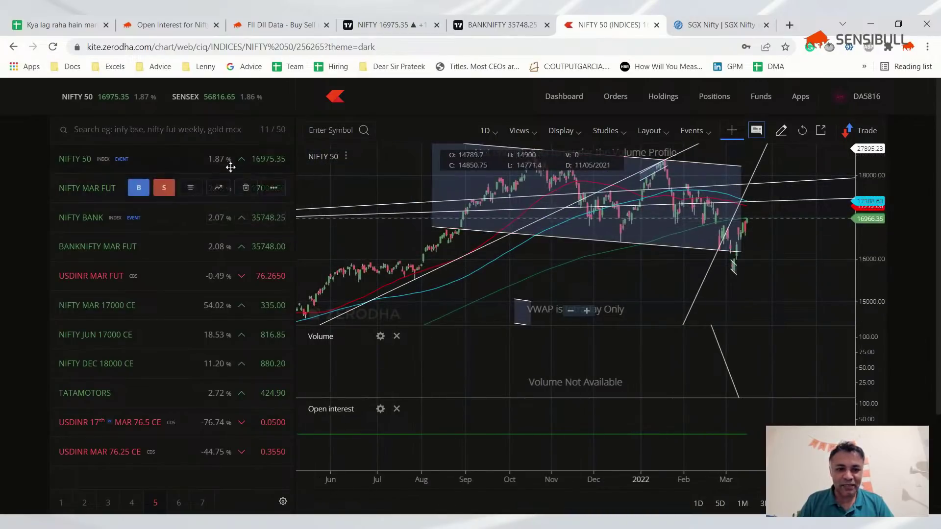
left_click(346, 21)
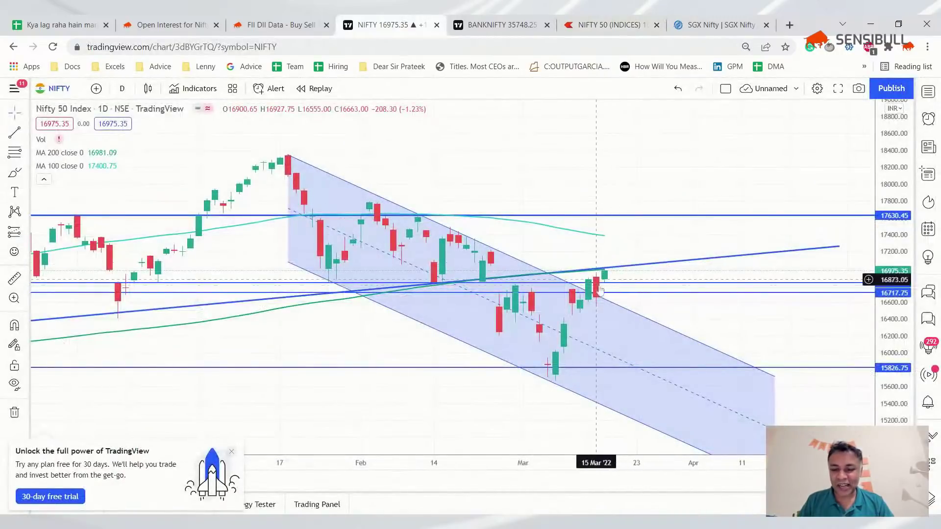
scroll(578, 278, "down", 1)
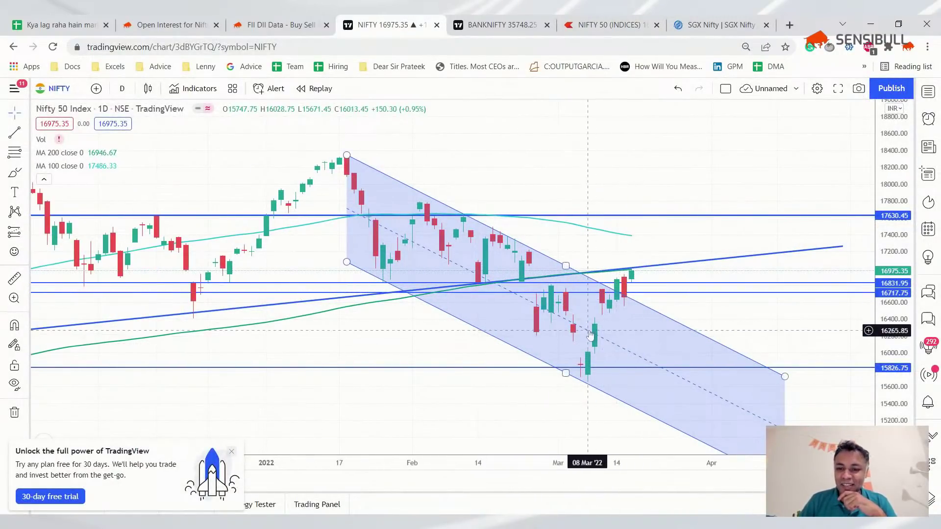
left_click(624, 295)
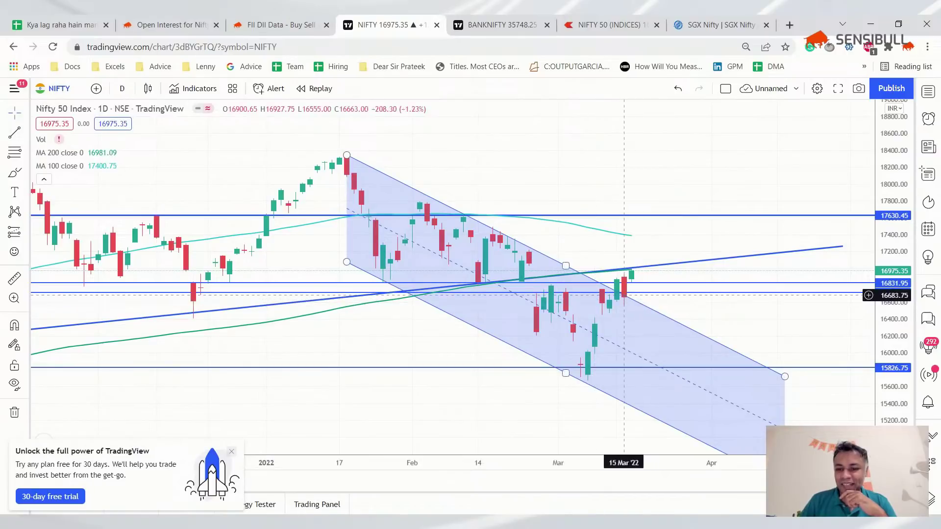
left_click(626, 301)
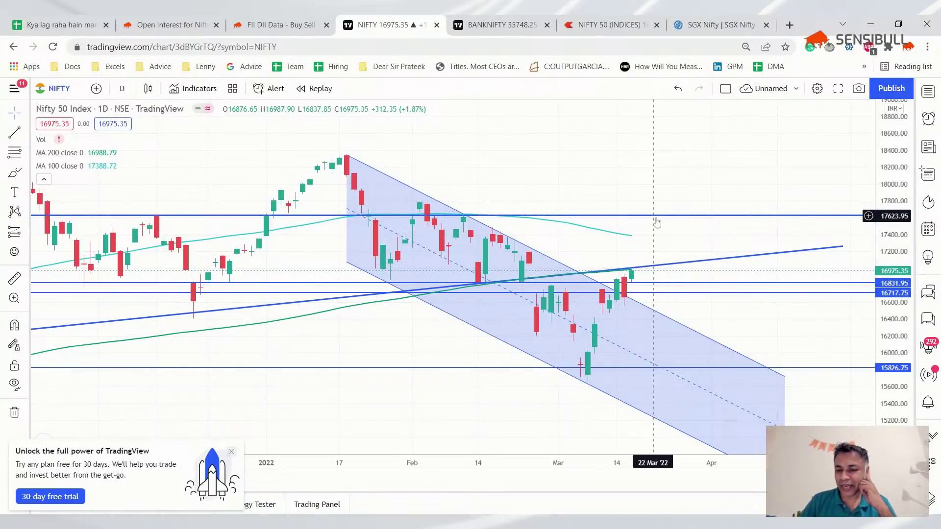
Examine the latest NIFTY daily candles against the 200 day moving average, the rising trend line and the horizontal levels.
scroll(655, 222, "down", 5)
scroll(635, 245, "up", 5)
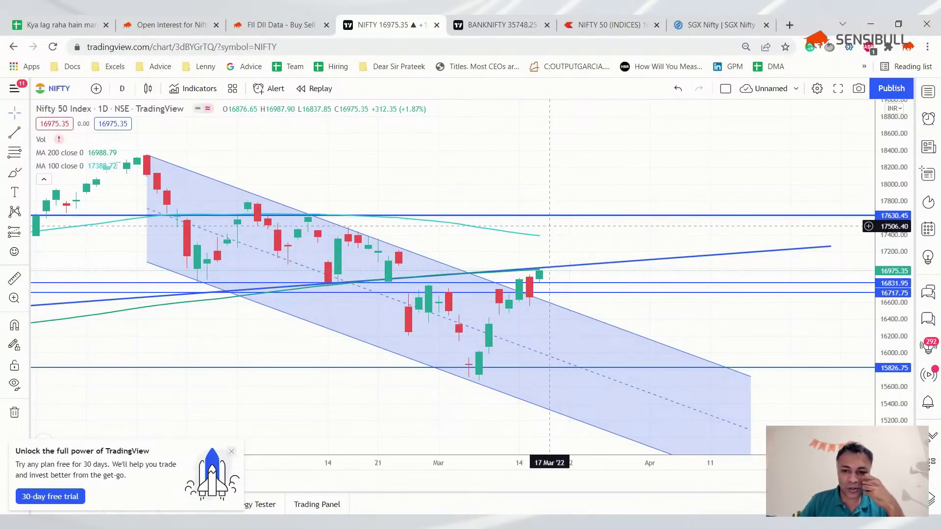
scroll(529, 277, "down", 2)
scroll(515, 277, "left", 3)
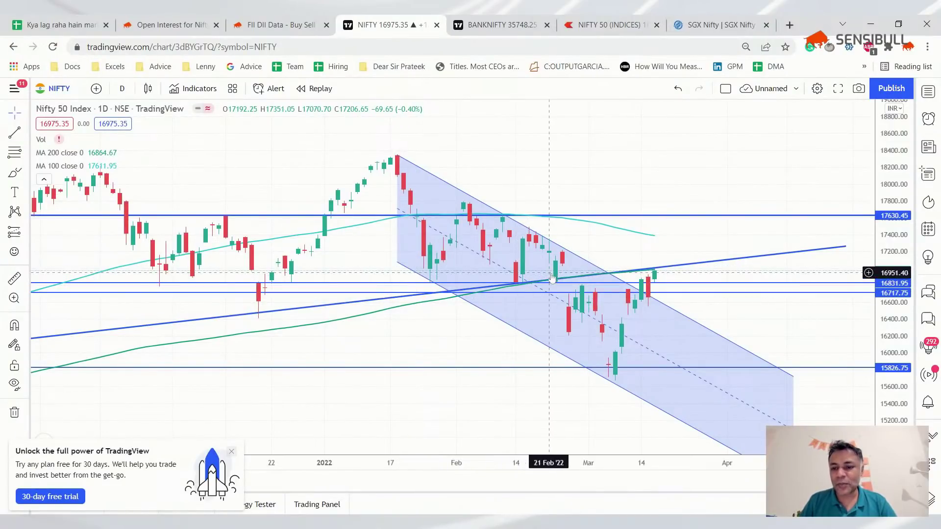
scroll(549, 274, "left", 1)
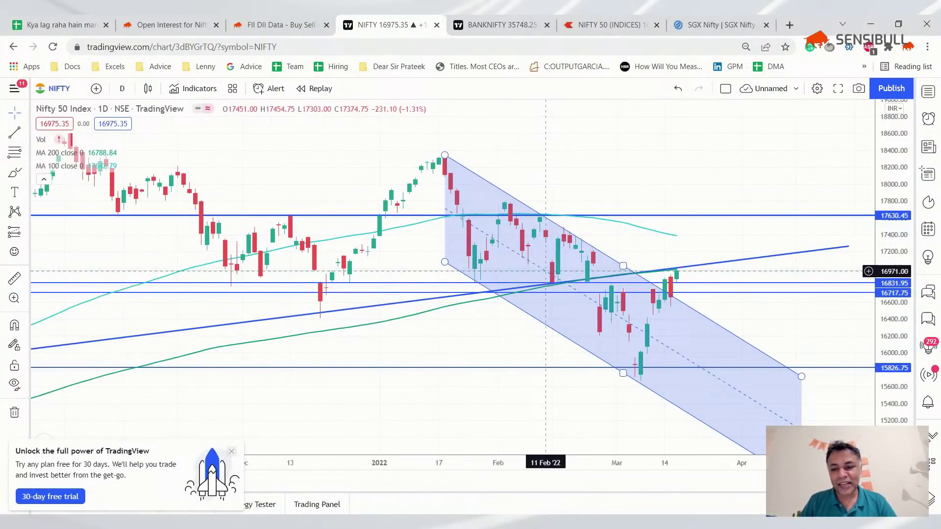
scroll(545, 271, "right", 2)
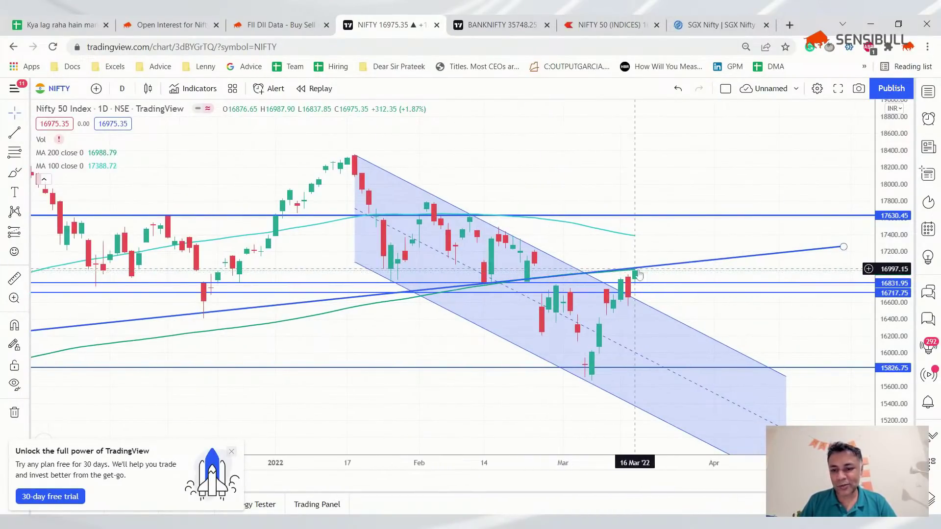
scroll(661, 291, "left", 2)
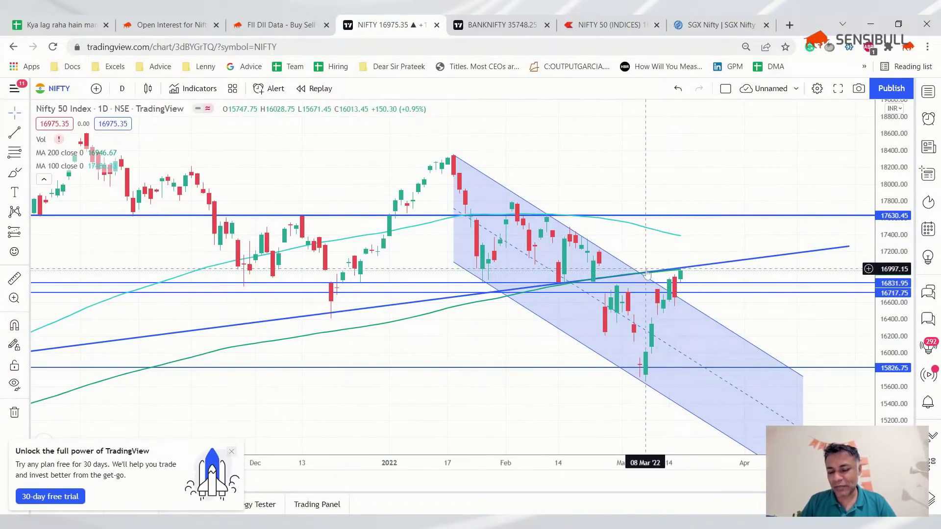
Check the BANKNIFTY chart with its two trend lines and return to the 17-Mar notes in the "Kya lag raha hain market" spreadsheet.
left_click(485, 27)
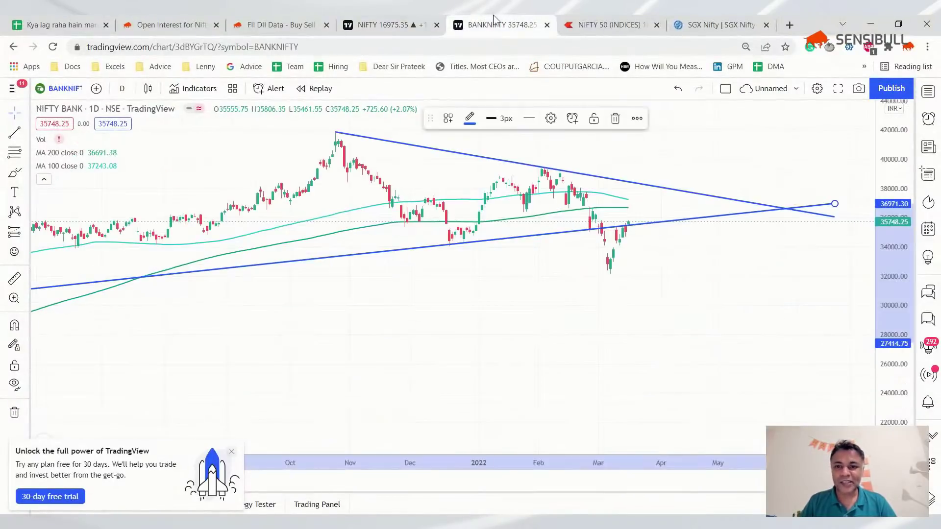
left_click(55, 25)
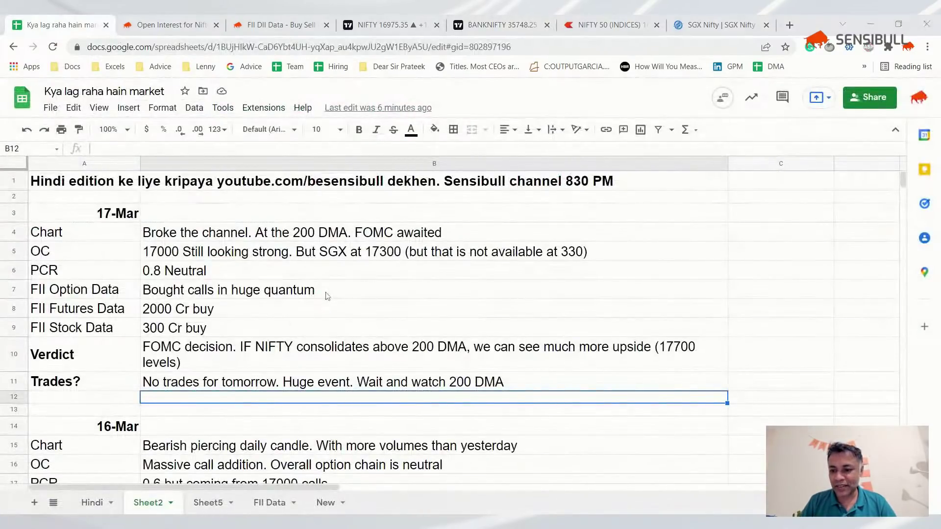